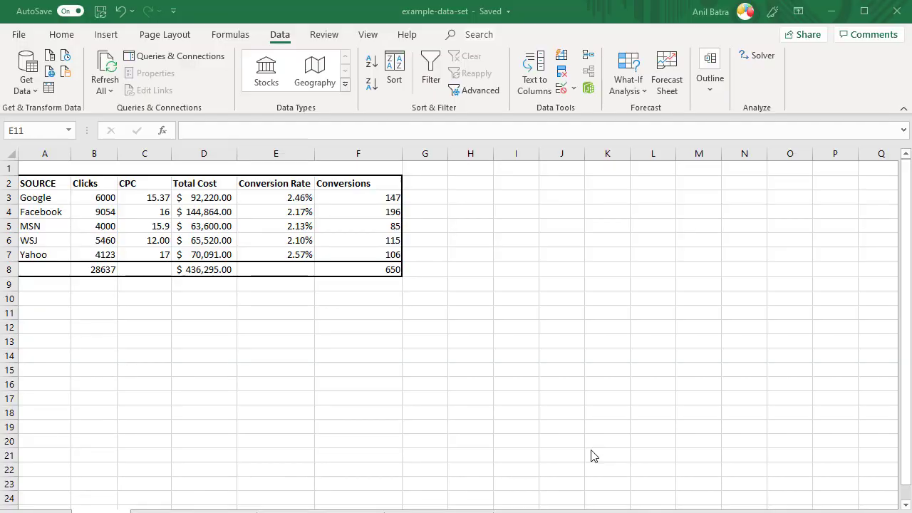
# - Inspect the Google row's values and formulas in A3:F3, plus the Total Cost formula in D4
pyautogui.click(50, 198)
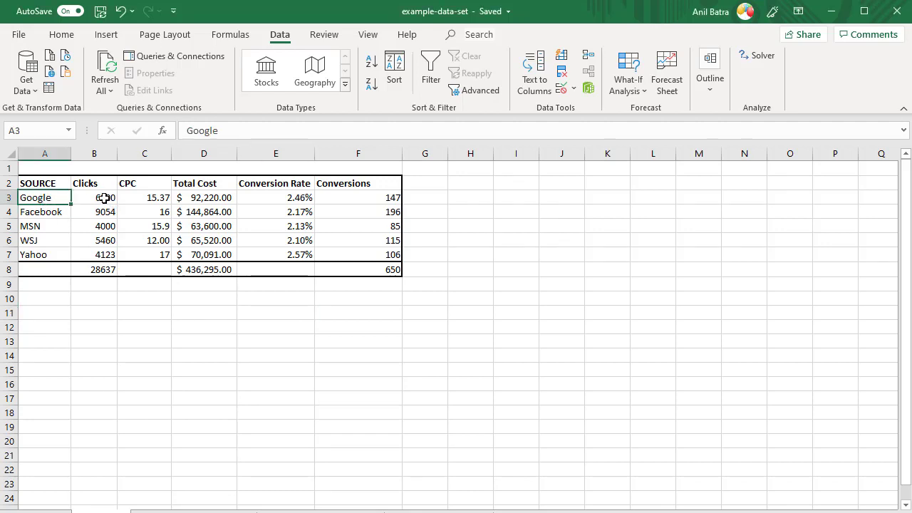
pyautogui.click(104, 198)
pyautogui.click(154, 198)
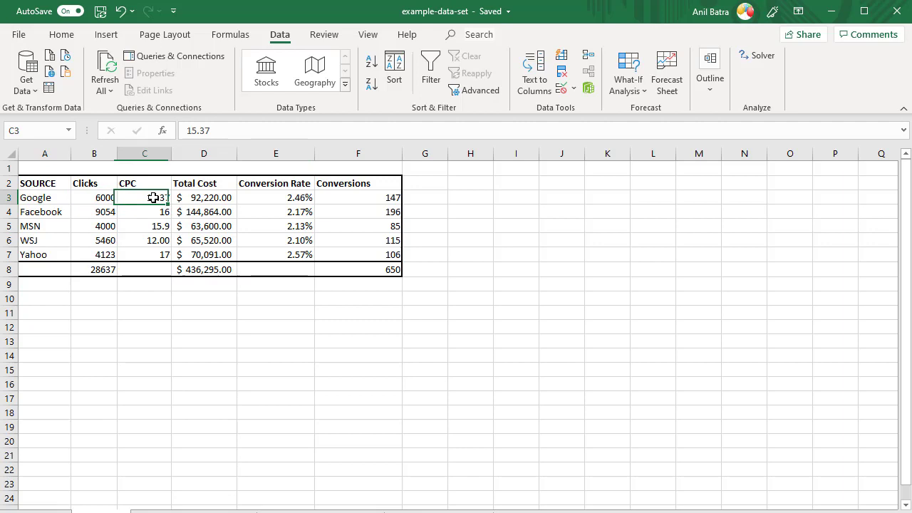
pyautogui.click(201, 199)
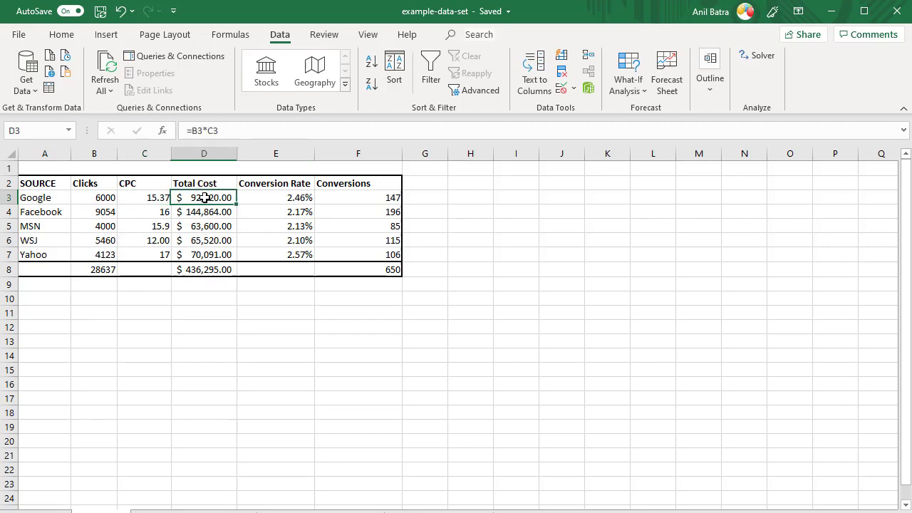
pyautogui.click(93, 199)
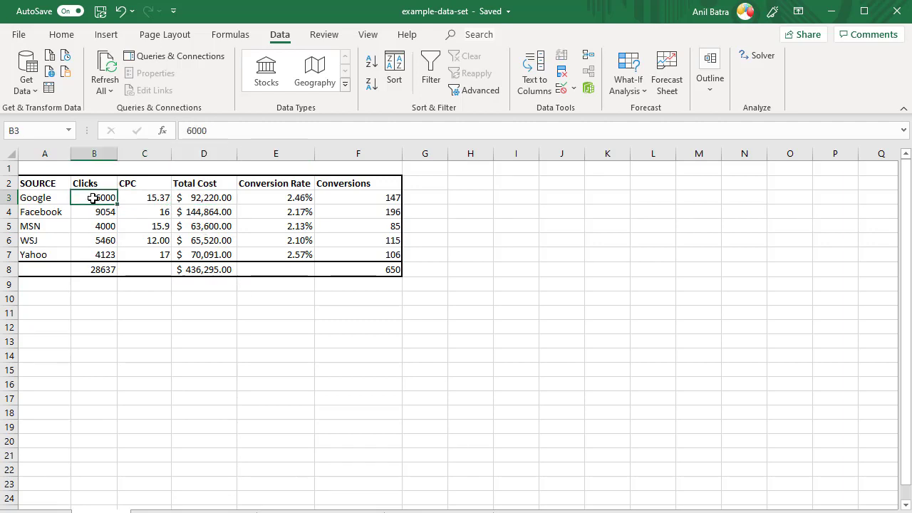
pyautogui.click(158, 200)
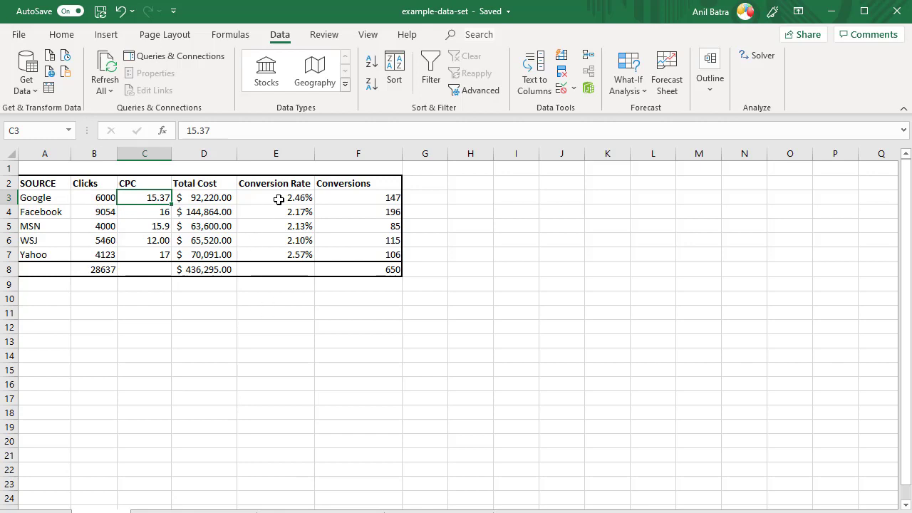
pyautogui.click(363, 201)
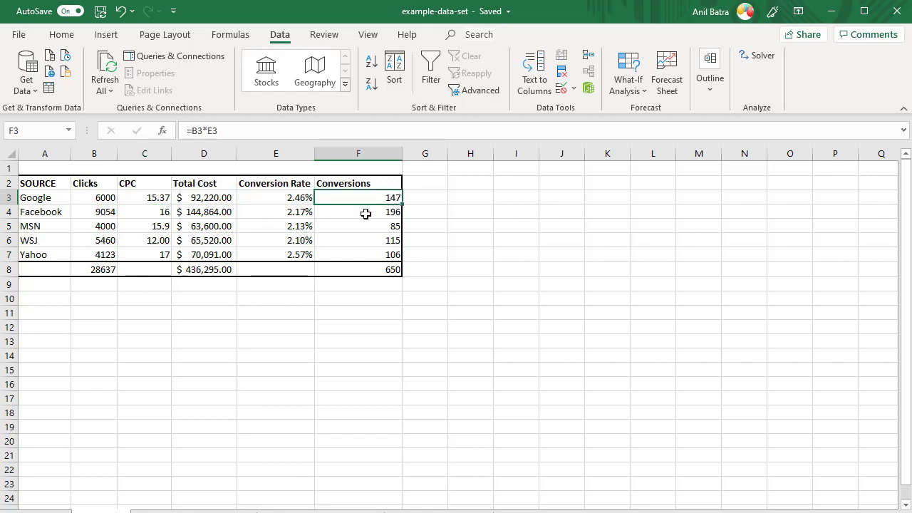
pyautogui.click(293, 198)
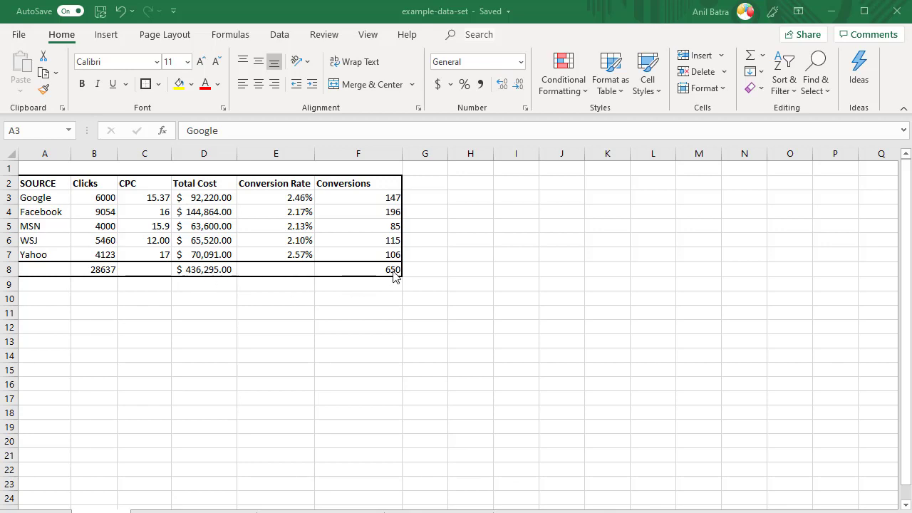
pyautogui.click(516, 254)
pyautogui.click(204, 212)
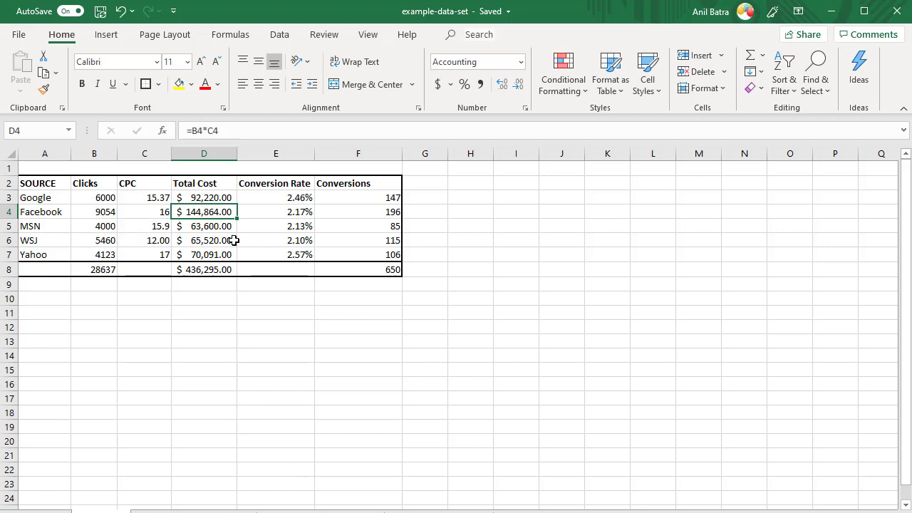
pyautogui.press('Left')
pyautogui.press('Left')
pyautogui.press('Left')
pyautogui.press('Up')
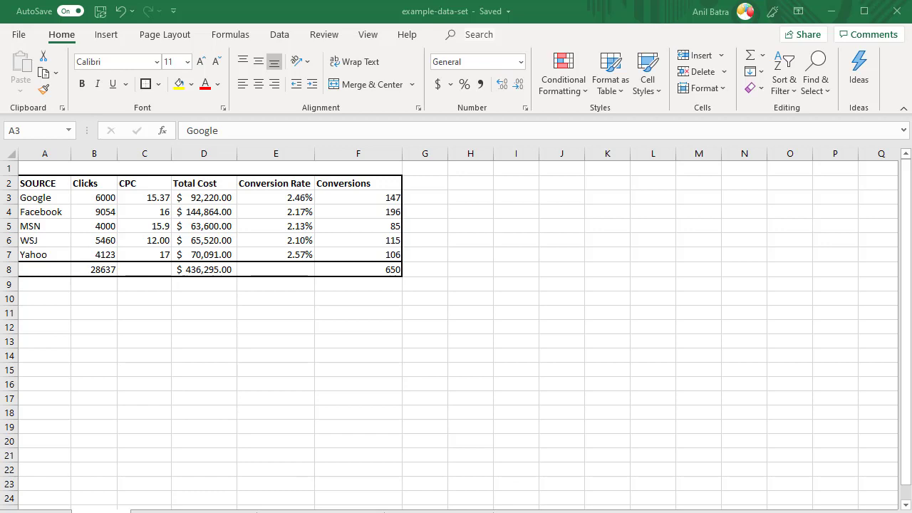
# - Enable the Solver Add-in through Excel Options > Add-ins > Manage Excel Add-ins
pyautogui.click(21, 36)
pyautogui.scroll(-3, 45, 464)
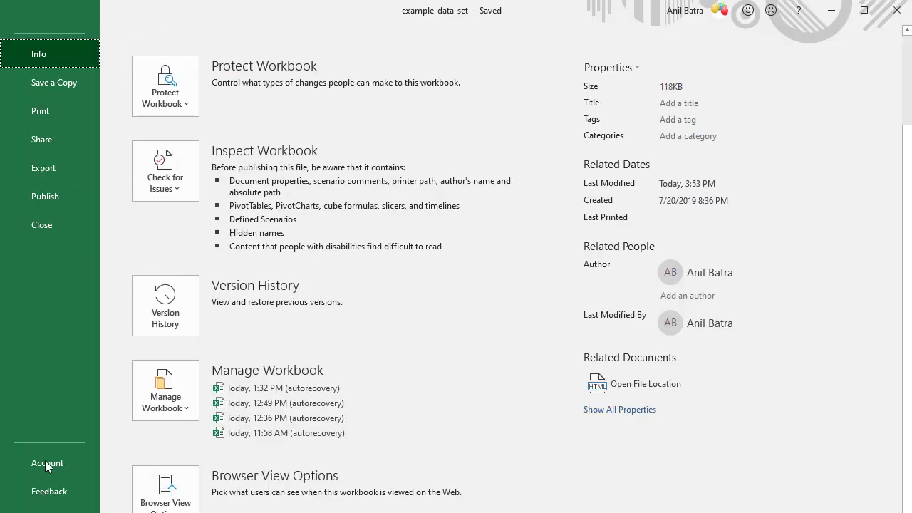
pyautogui.scroll(1, 436, 57)
pyautogui.scroll(-1, 57, 495)
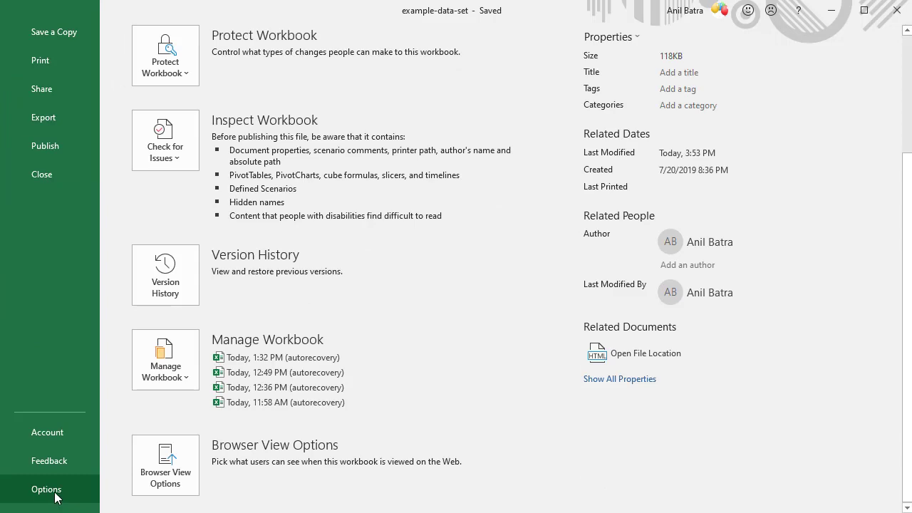
pyautogui.click(62, 493)
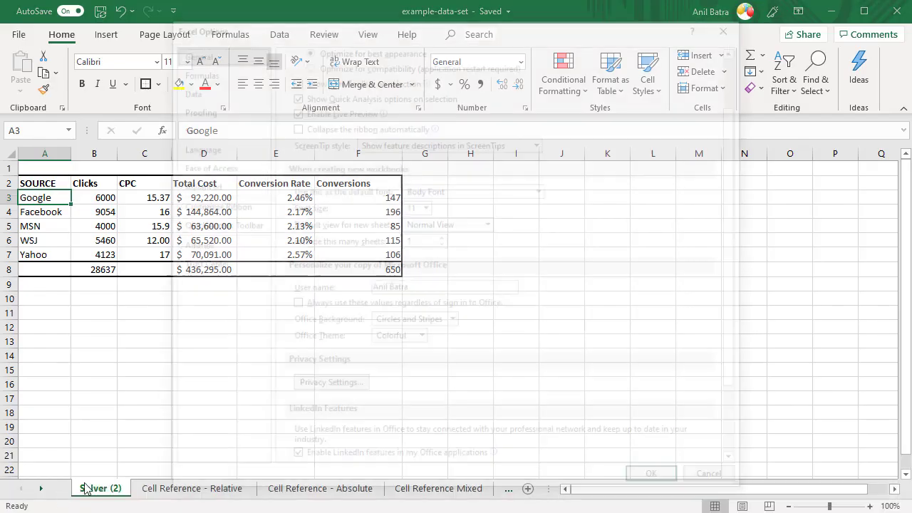
pyautogui.click(198, 247)
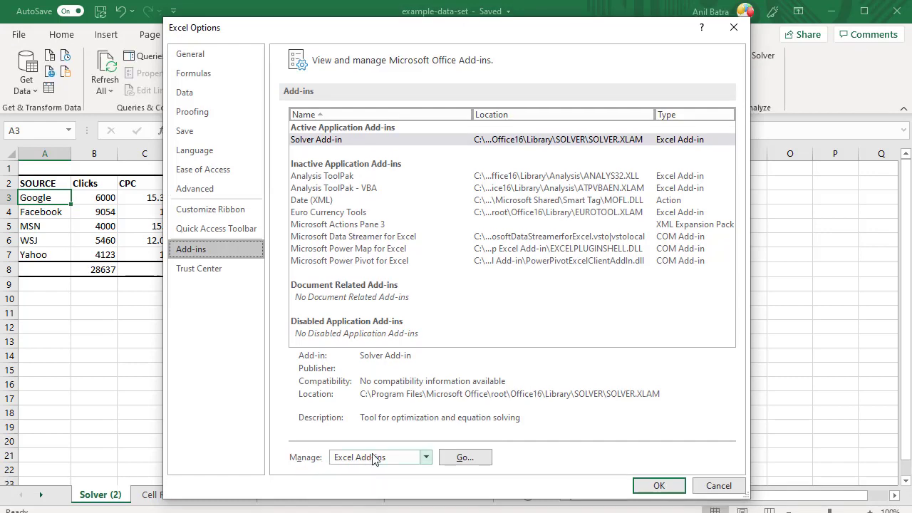
pyautogui.click(470, 457)
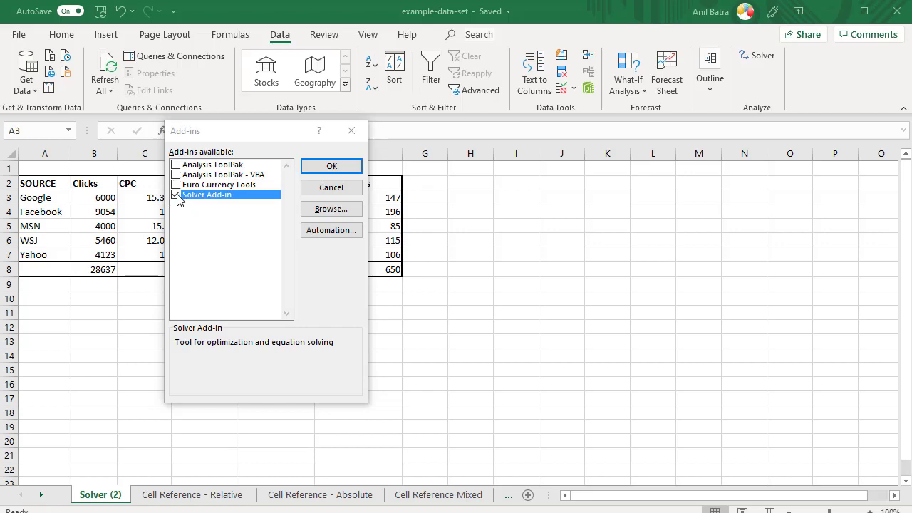
pyautogui.click(332, 167)
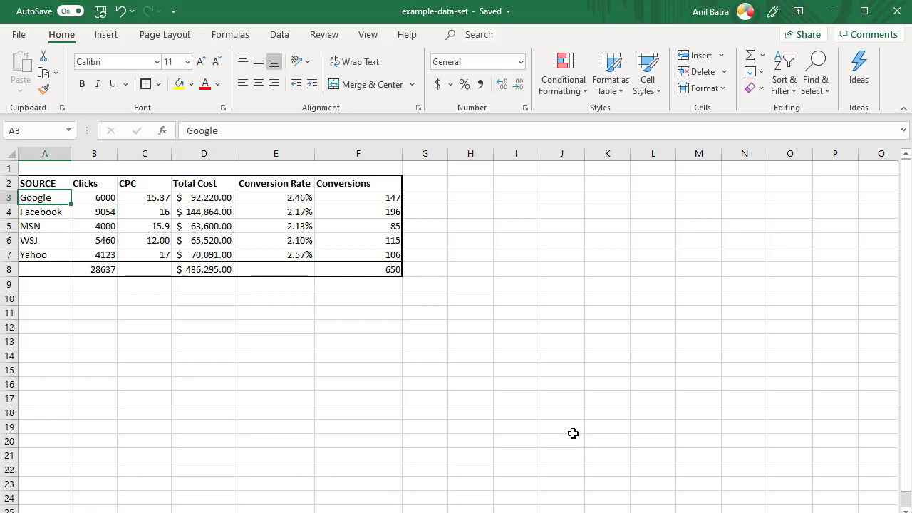
pyautogui.click(278, 37)
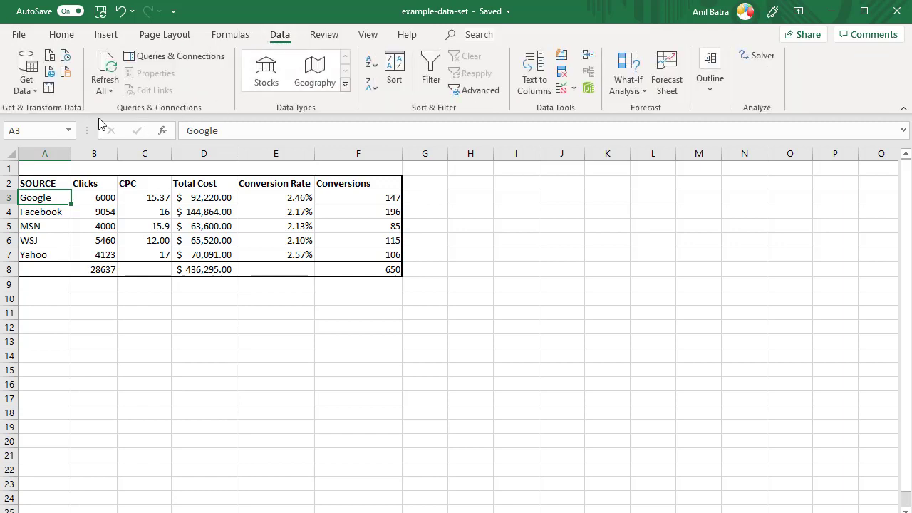
pyautogui.click(758, 57)
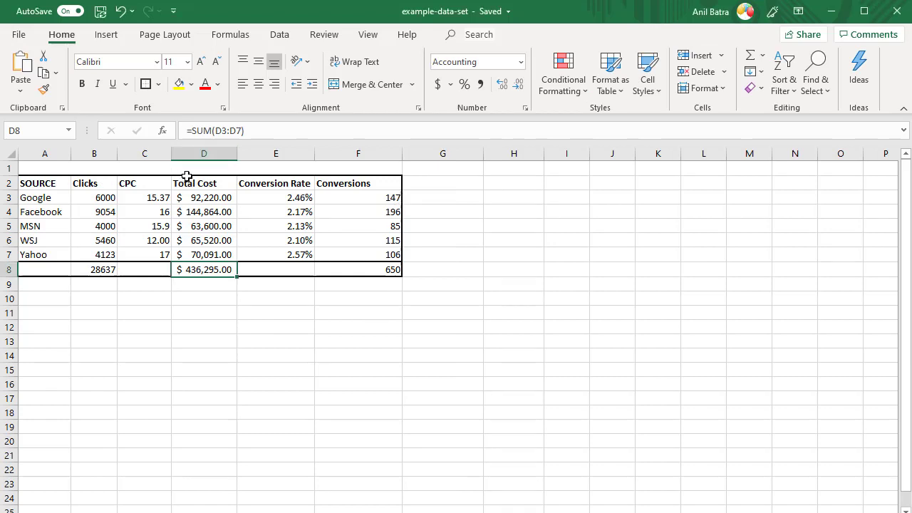
# - Merge and centre A1:F1 and enter the heading 'Current' there
pyautogui.moveTo(28, 168); pyautogui.dragTo(384, 168)
pyautogui.hotkey('alt', 'h')
pyautogui.press('m')
pyautogui.press('c')
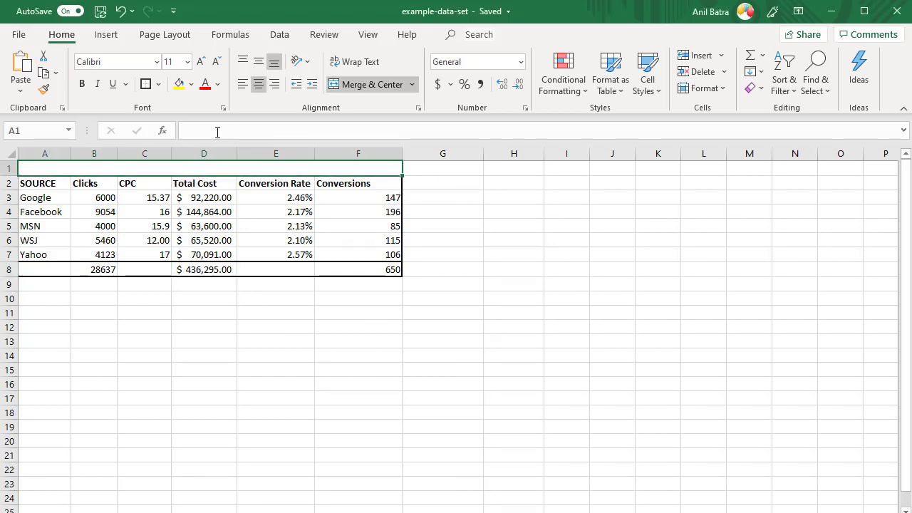
pyautogui.click(219, 131)
pyautogui.write('Current')
pyautogui.press('Tab')
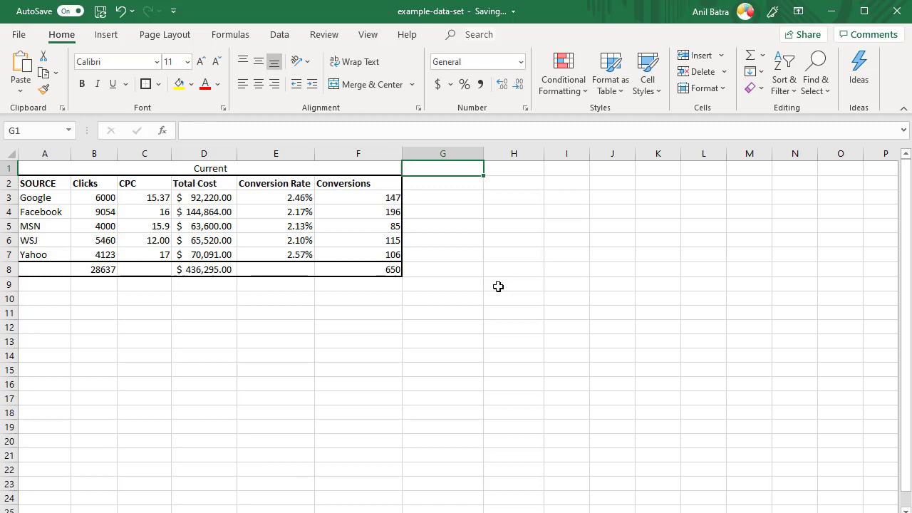
pyautogui.click(437, 184)
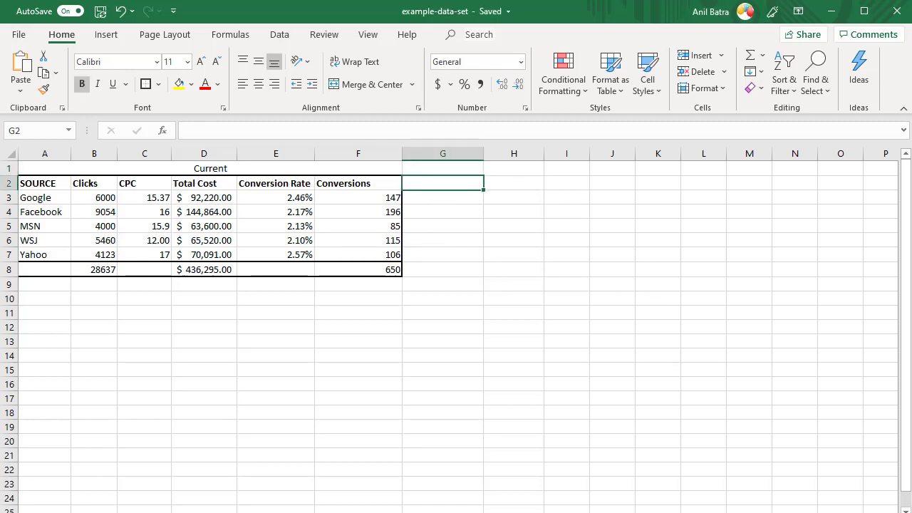
# - Enter 'Solver Budget' in G2 and 'Clicks' in H2, widening column G to fit
pyautogui.write('S')
pyautogui.write('olver')
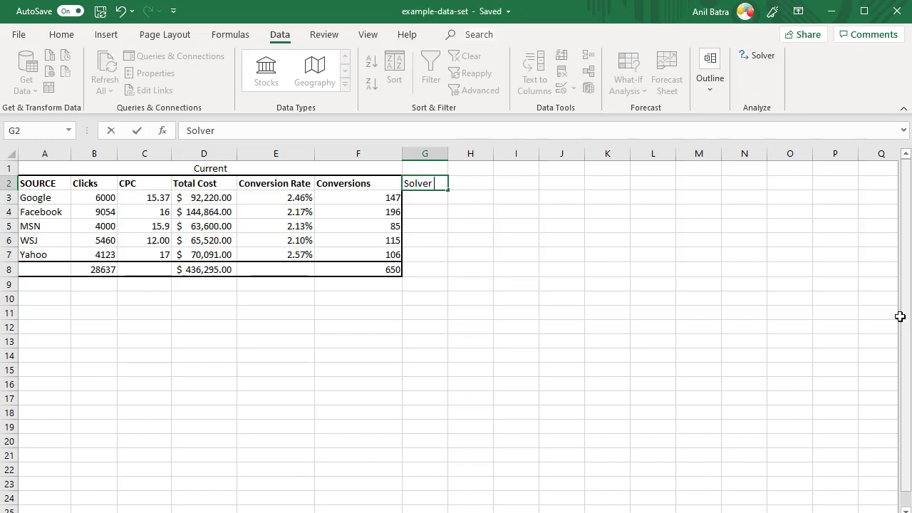
pyautogui.write(' Budget')
pyautogui.press('Tab')
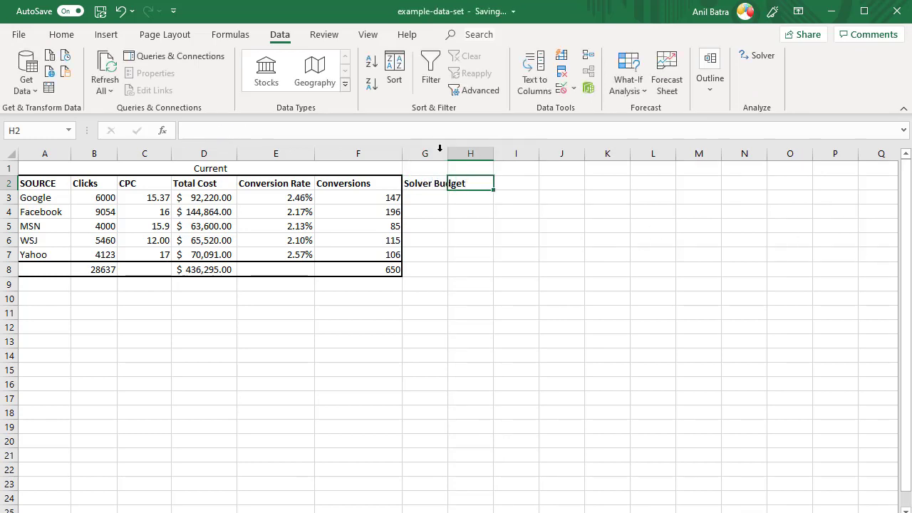
pyautogui.moveTo(447, 153); pyautogui.dragTo(545, 156)
pyautogui.write('Cli')
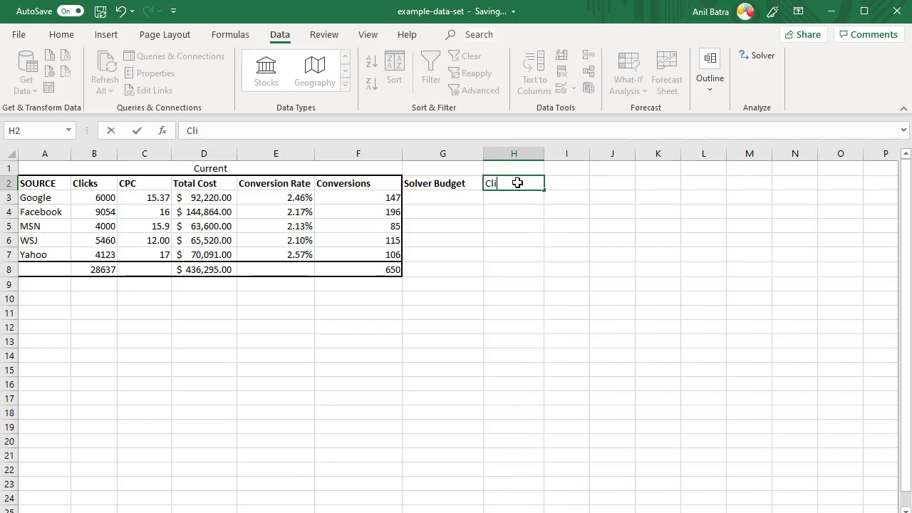
pyautogui.write('cks')
pyautogui.press('Tab')
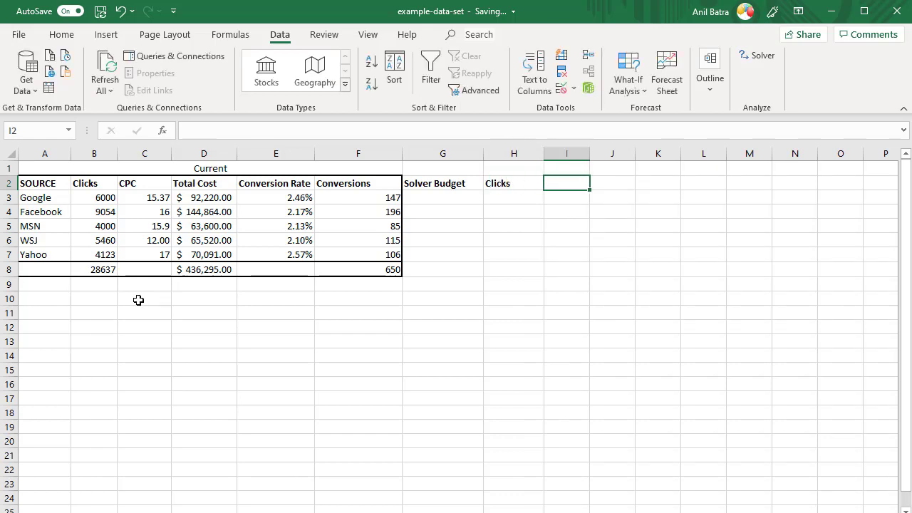
# - Mark G3:G7 as the budget cells alongside the CPC values in C3:C7
pyautogui.moveTo(138, 199); pyautogui.dragTo(140, 255)
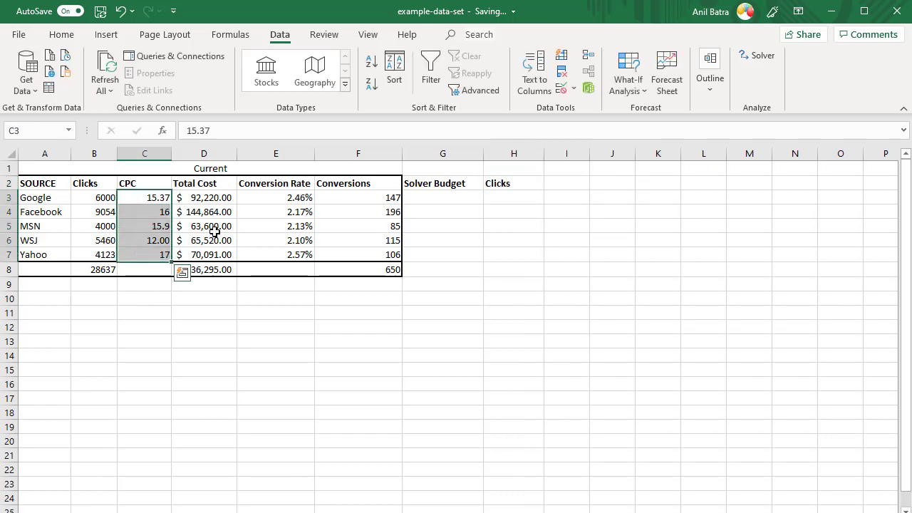
pyautogui.click(433, 199)
pyautogui.moveTo(433, 213); pyautogui.dragTo(430, 253)
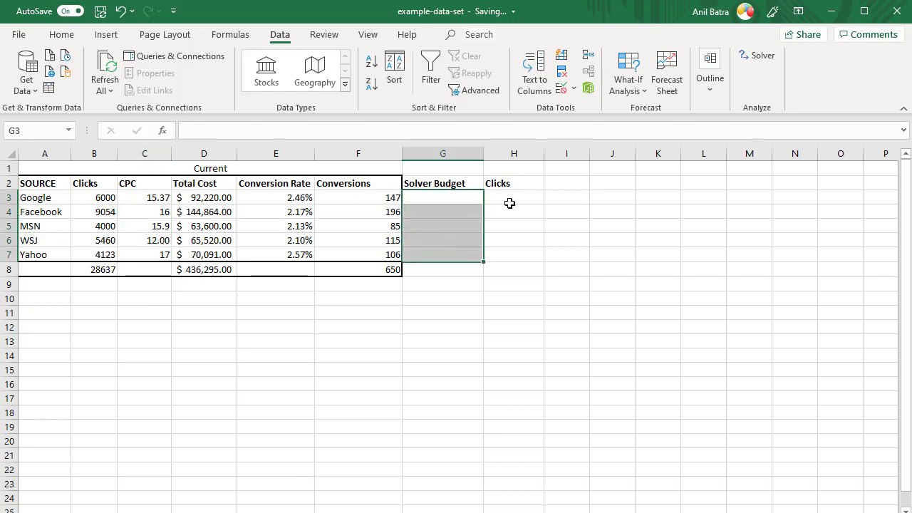
pyautogui.moveTo(147, 198); pyautogui.dragTo(146, 254)
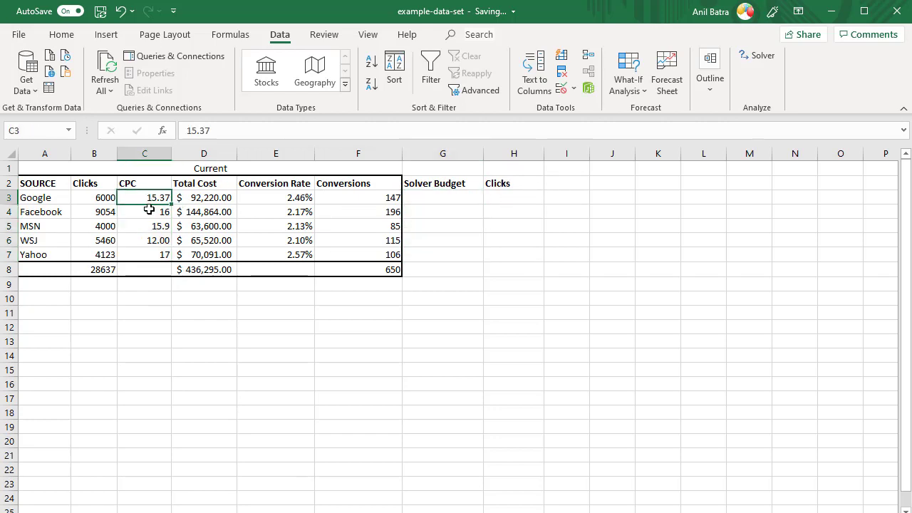
pyautogui.click(499, 202)
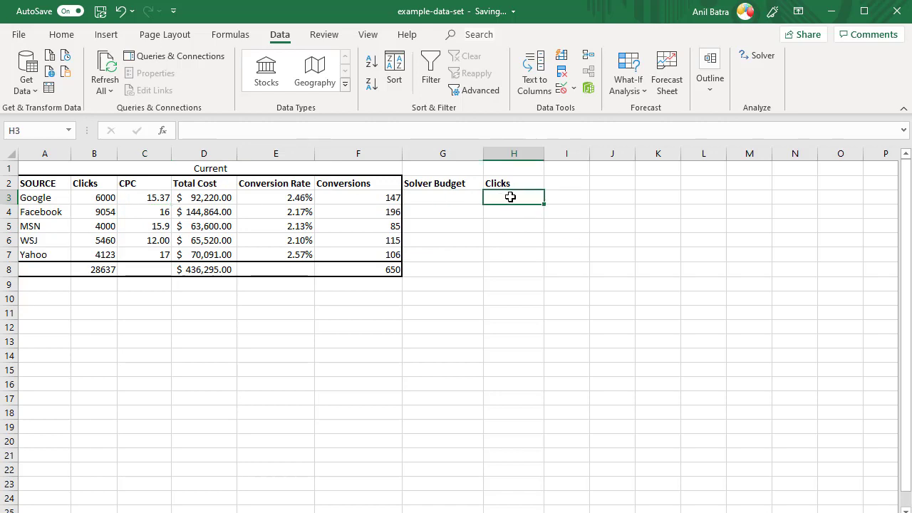
# - Enter the clicks formula =G3/C3 in H3 and a starting budget of 0 in G3
pyautogui.write('=')
pyautogui.click(439, 195)
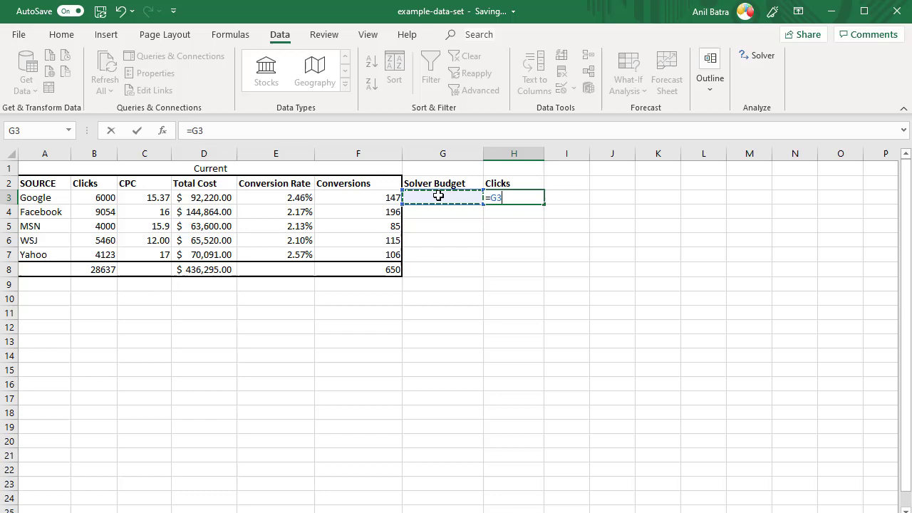
pyautogui.write('/')
pyautogui.click(137, 198)
pyautogui.press('Tab')
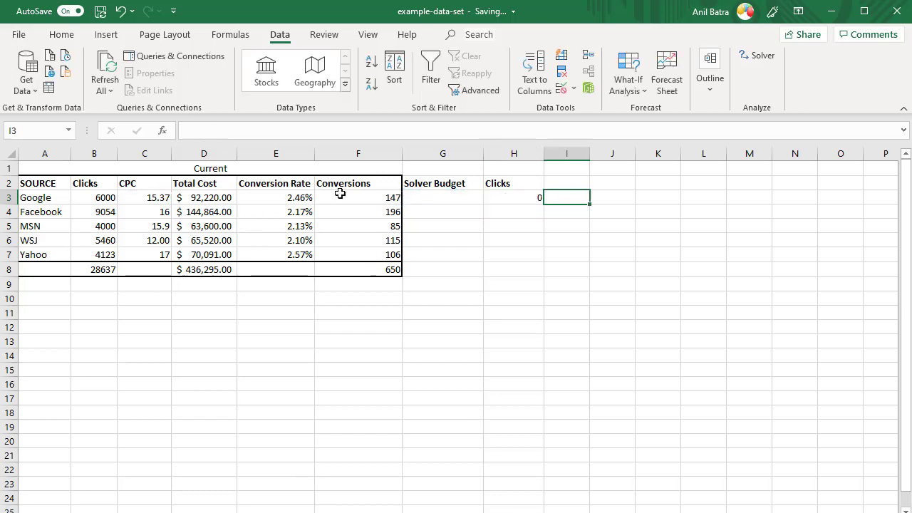
pyautogui.click(444, 197)
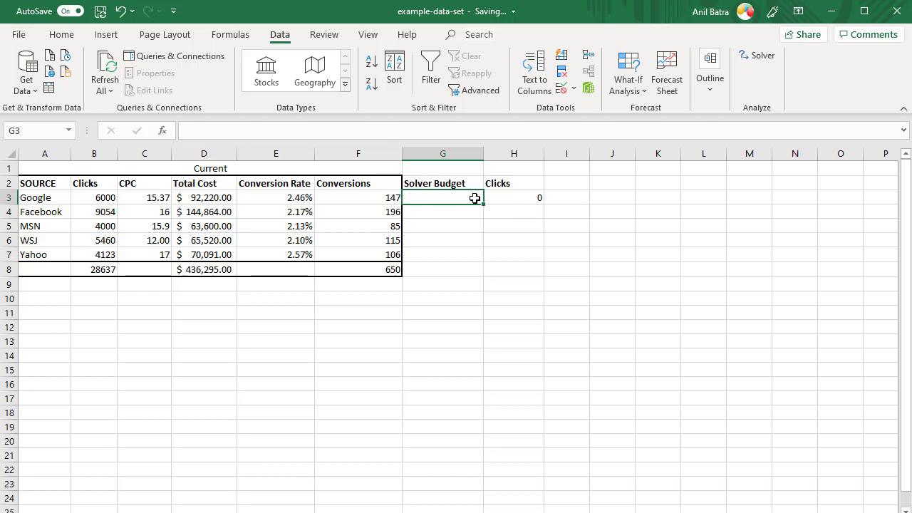
pyautogui.write('0')
pyautogui.press('Tab')
# - Copy G3:H3 down into rows 4–7 for Facebook, MSN, WSJ and Yahoo
pyautogui.click(475, 198)
pyautogui.keyDown('shift'); pyautogui.click(515, 199); pyautogui.keyUp('shift')
pyautogui.hotkey('ctrl', 'c')
pyautogui.hotkey('ctrl', 'v')
pyautogui.click(470, 212)
pyautogui.hotkey('ctrl', 'v')
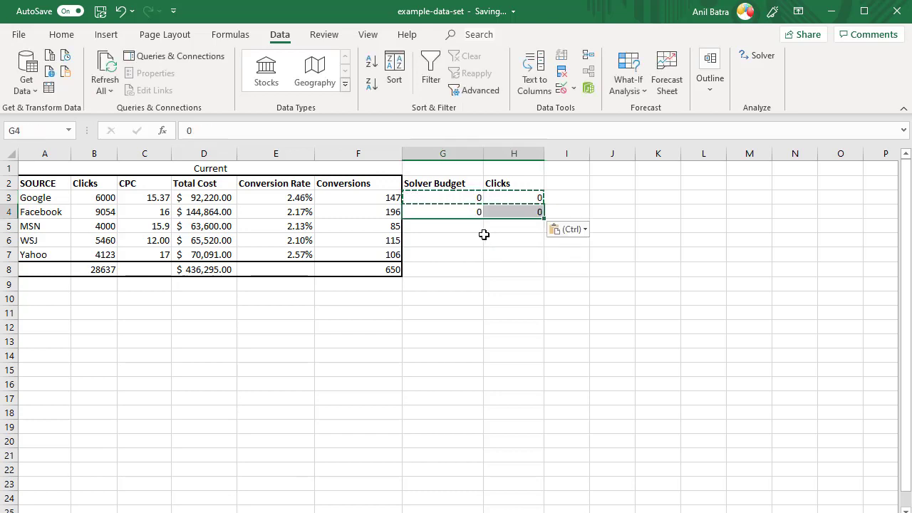
pyautogui.press('Down')
pyautogui.hotkey('ctrl', 'v')
pyautogui.press('Down')
pyautogui.hotkey('ctrl', 'v')
pyautogui.press('Down')
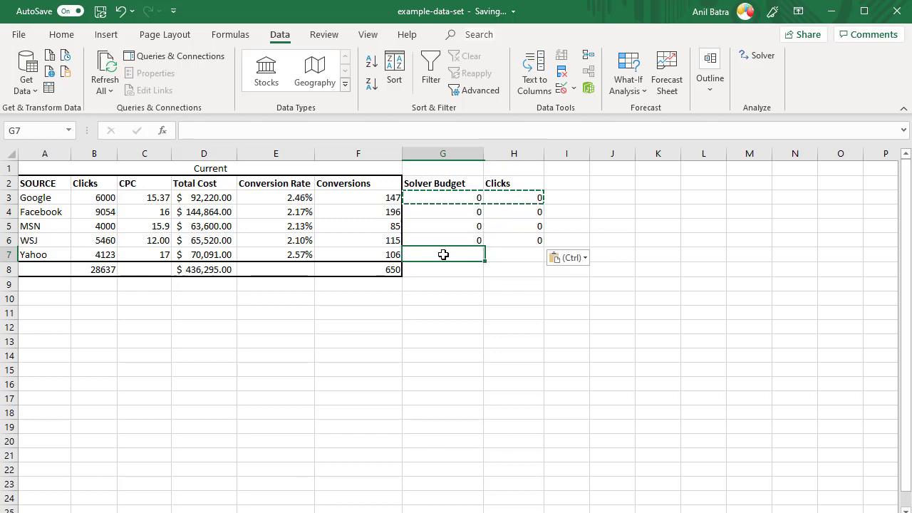
pyautogui.hotkey('ctrl', 'v')
# - Total the budgets and clicks with =SUM(G3:G7) in G8 and =SUM(H3:H7) in H8
pyautogui.click(427, 271)
pyautogui.press('Escape')
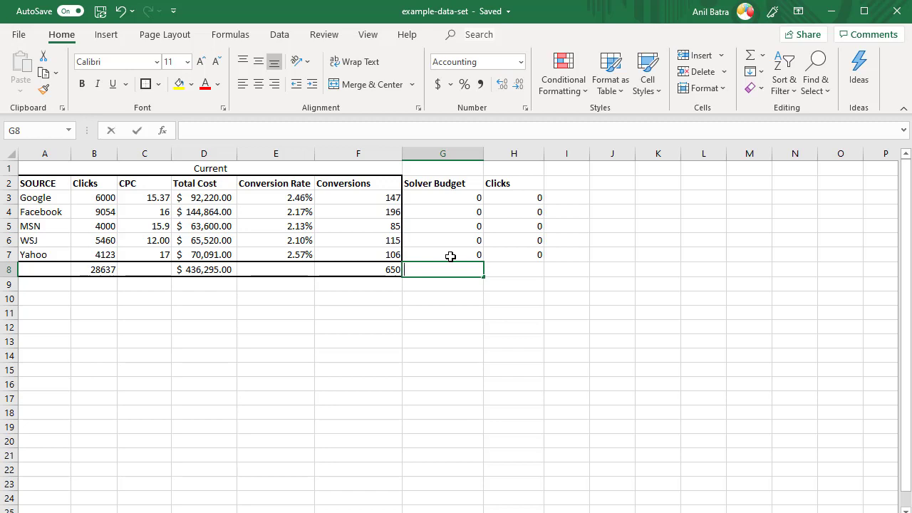
pyautogui.write('=Sum(')
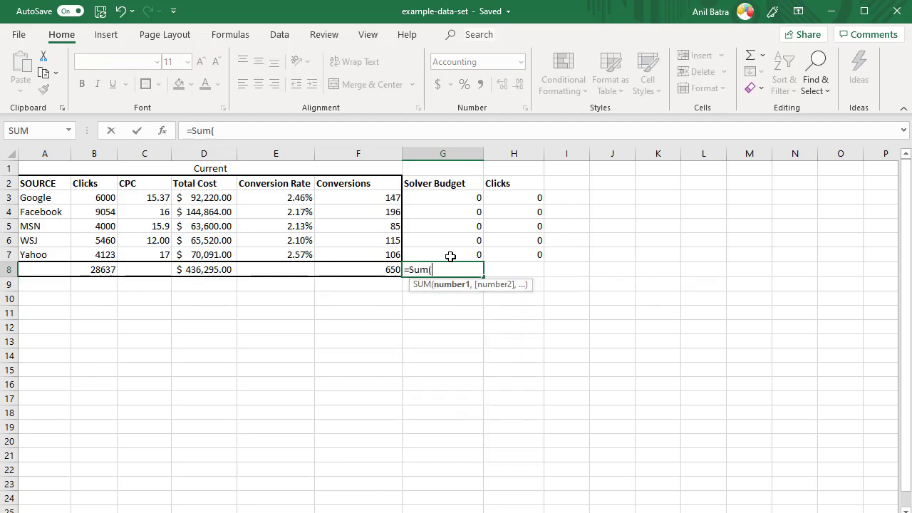
pyautogui.press('Tab')
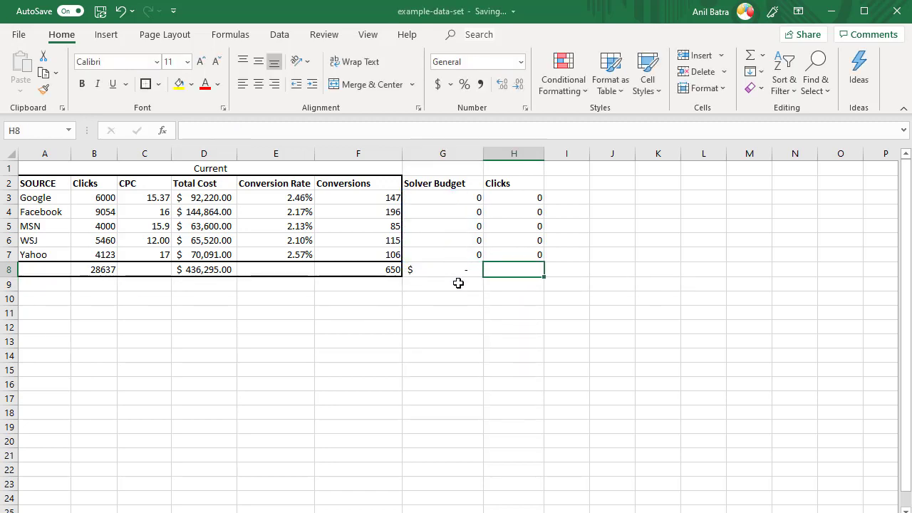
pyautogui.write('=Sum(')
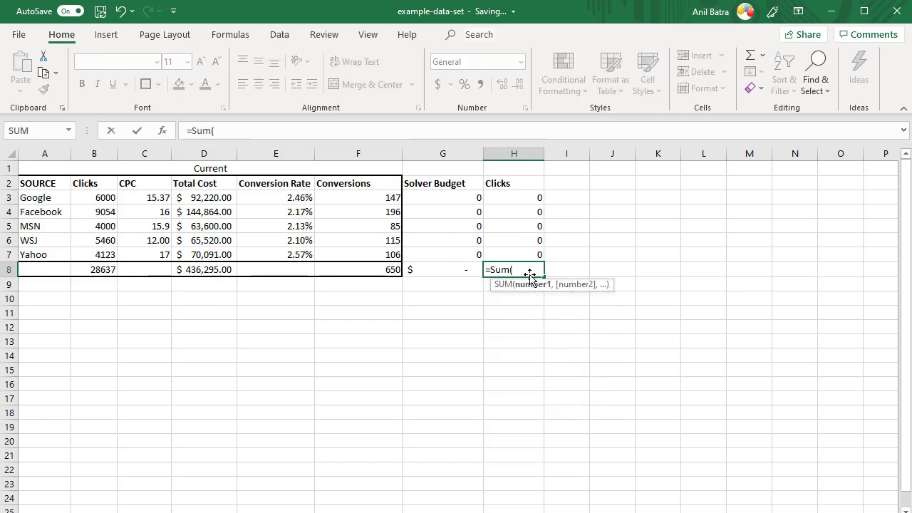
pyautogui.moveTo(531, 198); pyautogui.dragTo(531, 254)
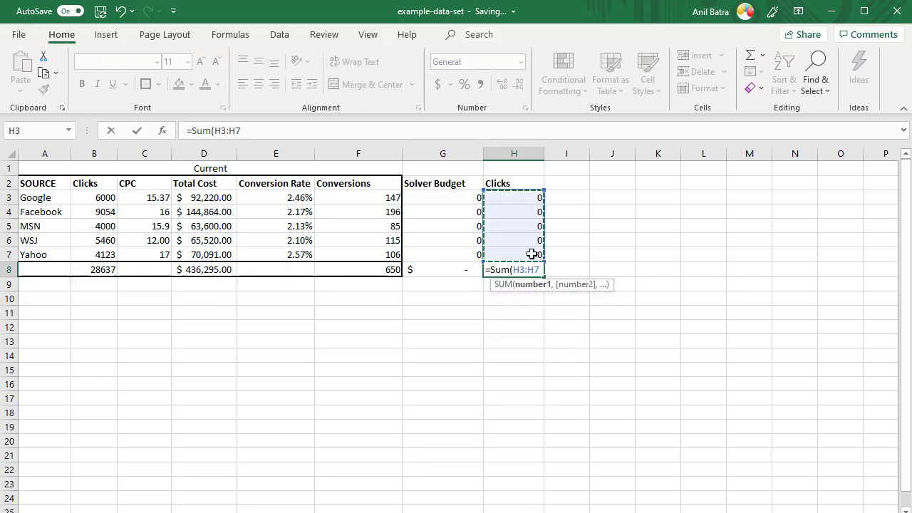
pyautogui.press('Tab')
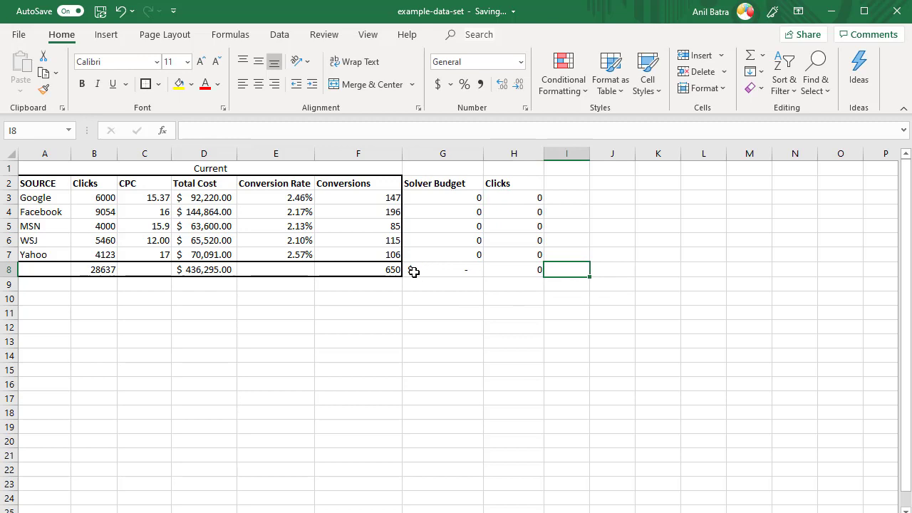
pyautogui.moveTo(414, 273); pyautogui.dragTo(513, 279)
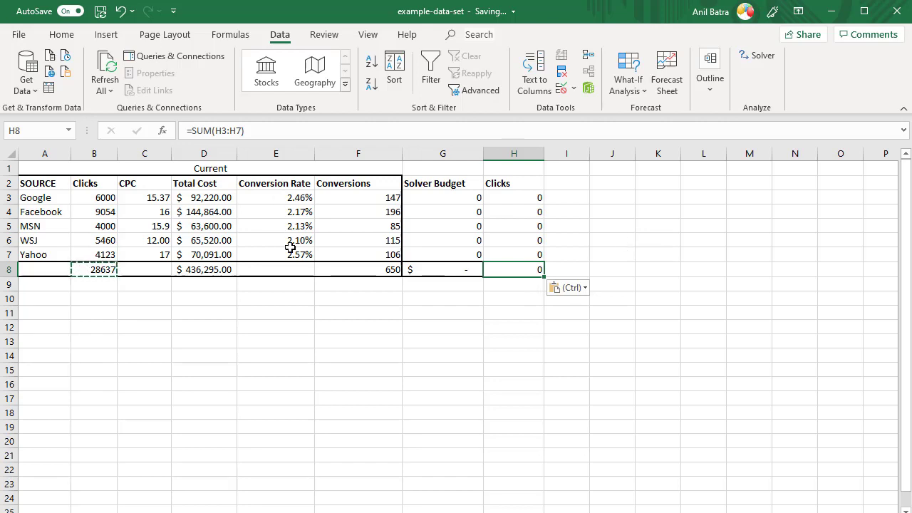
# - Add a 'Conversions' header in I2 and the formula =E3*H3 in I3
pyautogui.click(573, 186)
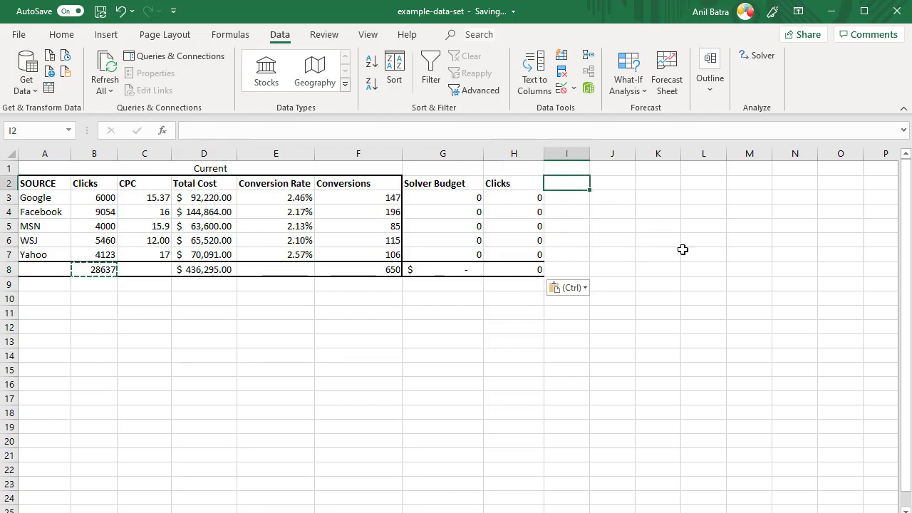
pyautogui.write('Con')
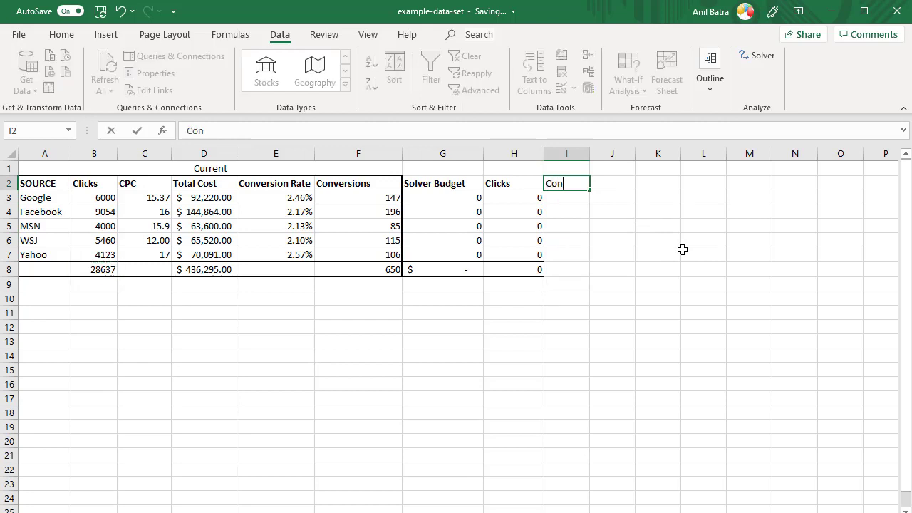
pyautogui.write('versions')
pyautogui.press('Tab')
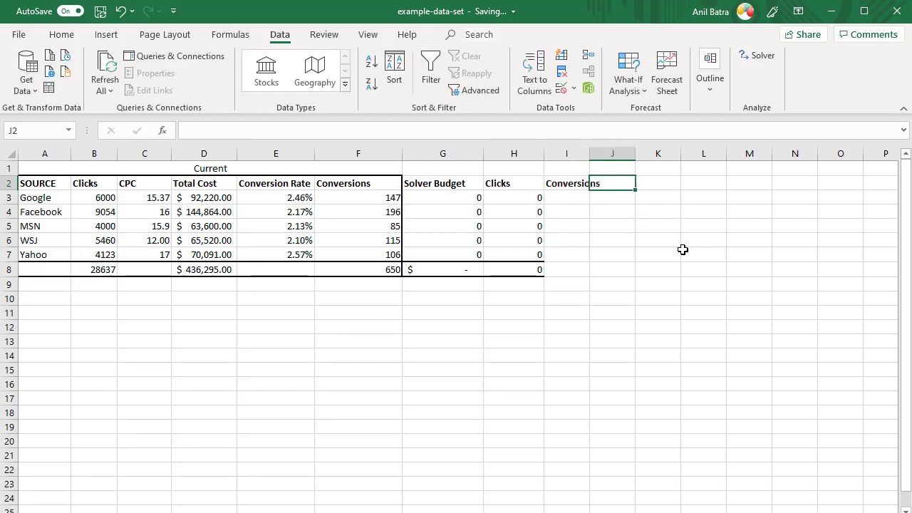
pyautogui.click(578, 200)
pyautogui.write('=')
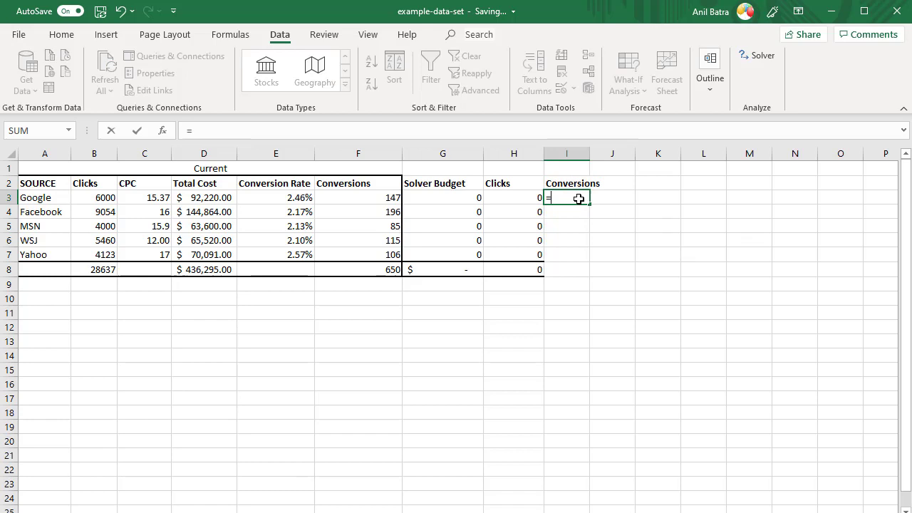
pyautogui.click(278, 200)
pyautogui.write('*')
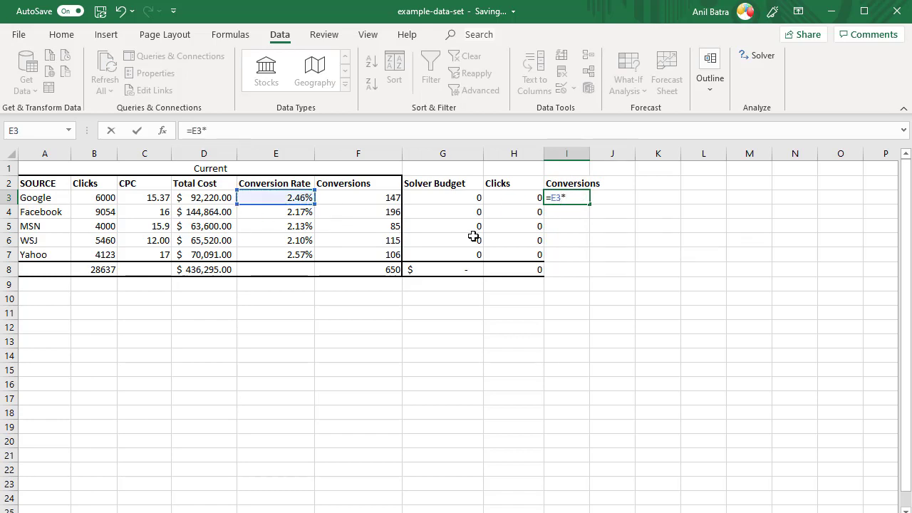
pyautogui.click(514, 199)
pyautogui.hotkey('ctrl', 'Return')
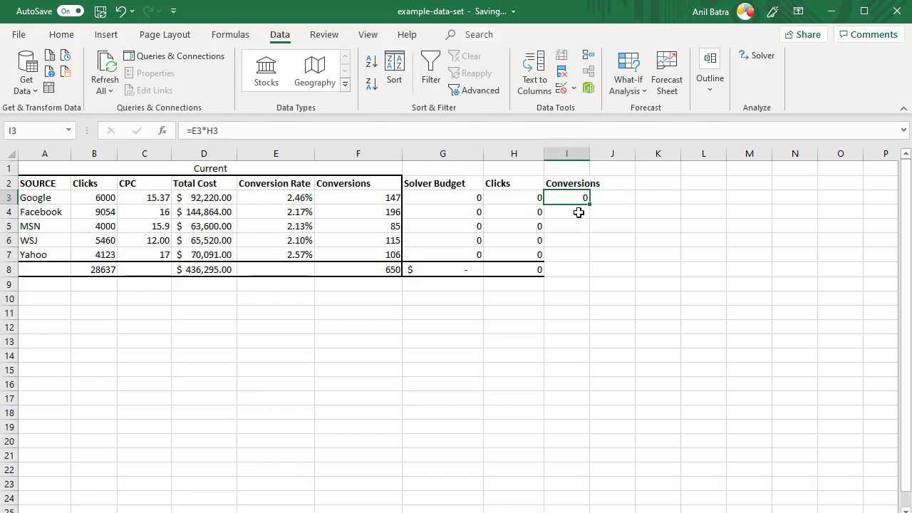
# - Copy the I3 conversions formula into I4 through I7
pyautogui.hotkey('ctrl', 'c')
pyautogui.click(577, 213)
pyautogui.hotkey('ctrl', 'v')
pyautogui.click(573, 227)
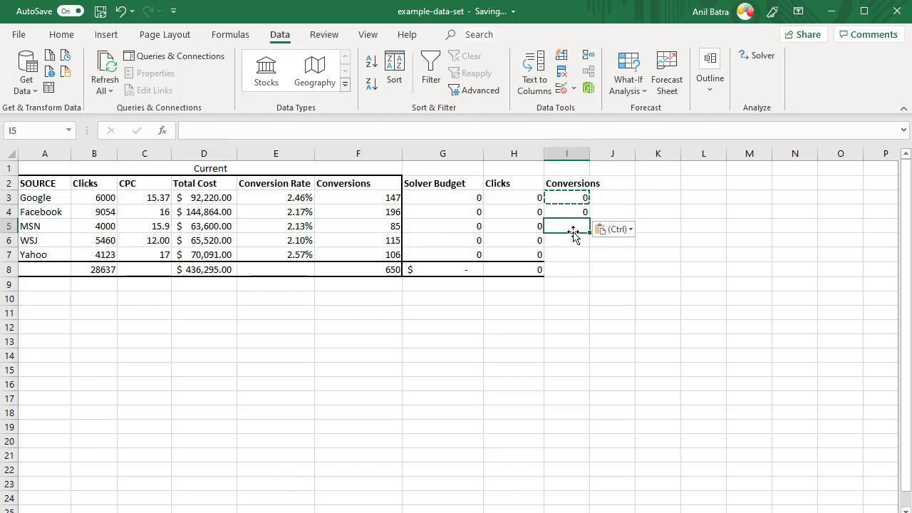
pyautogui.hotkey('ctrl', 'v')
pyautogui.click(569, 243)
pyautogui.hotkey('ctrl', 'v')
pyautogui.click(576, 255)
pyautogui.hotkey('ctrl', 'v')
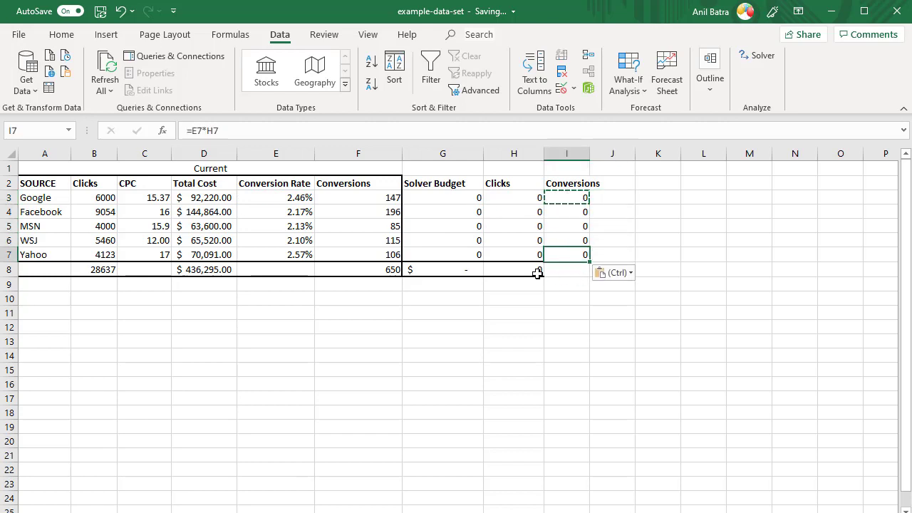
# - Copy the H8 SUM formula into I8 to total conversions
pyautogui.click(535, 271)
pyautogui.hotkey('ctrl', 'c')
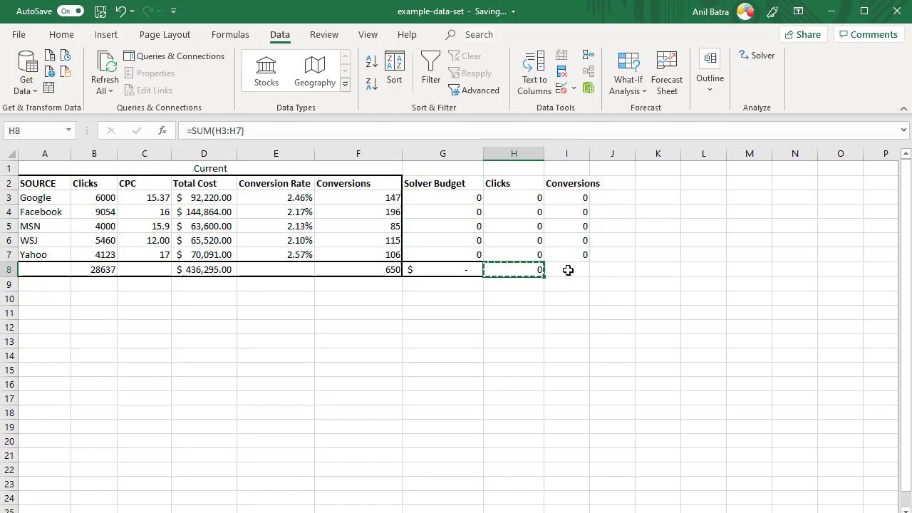
pyautogui.click(566, 270)
pyautogui.hotkey('ctrl', 'v')
pyautogui.click(633, 242)
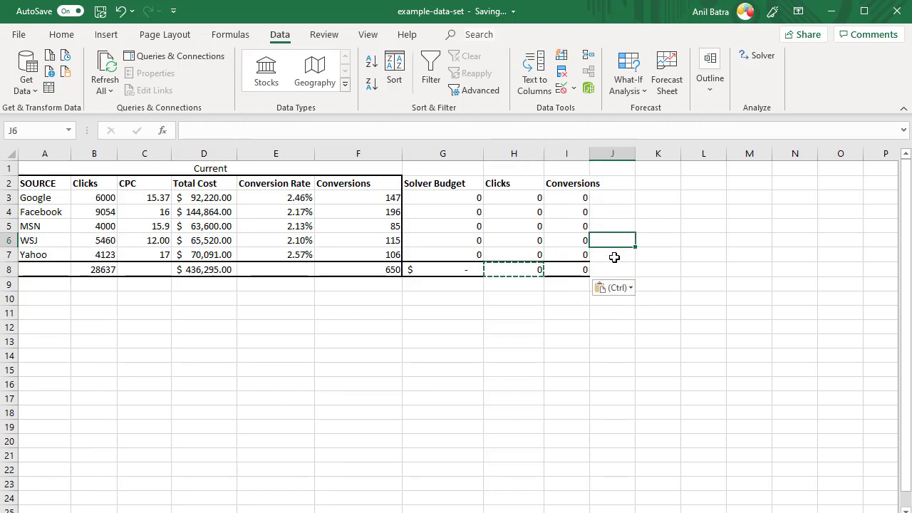
pyautogui.click(466, 195)
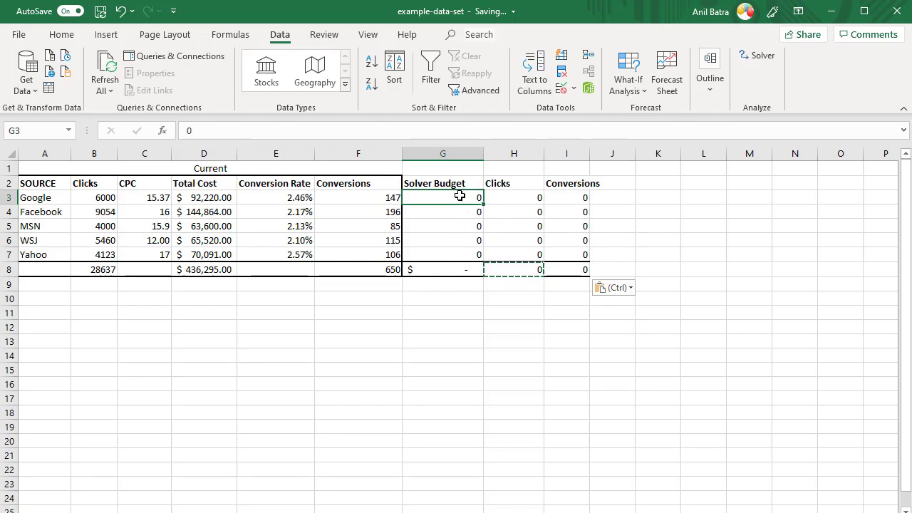
pyautogui.click(153, 201)
pyautogui.click(516, 200)
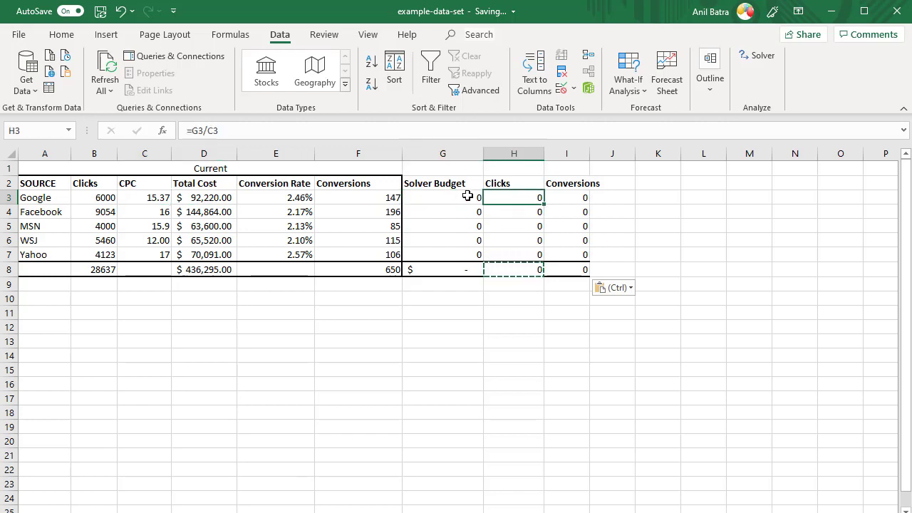
pyautogui.click(467, 198)
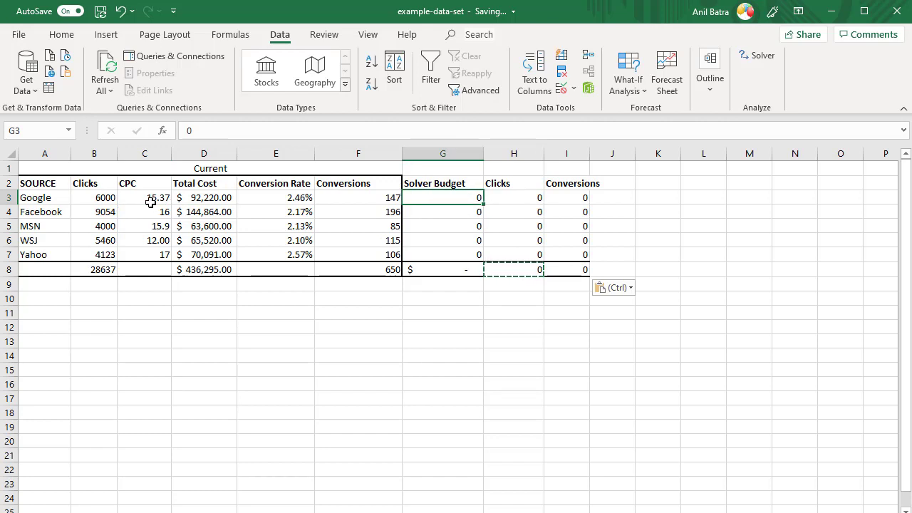
pyautogui.click(512, 198)
pyautogui.click(202, 132)
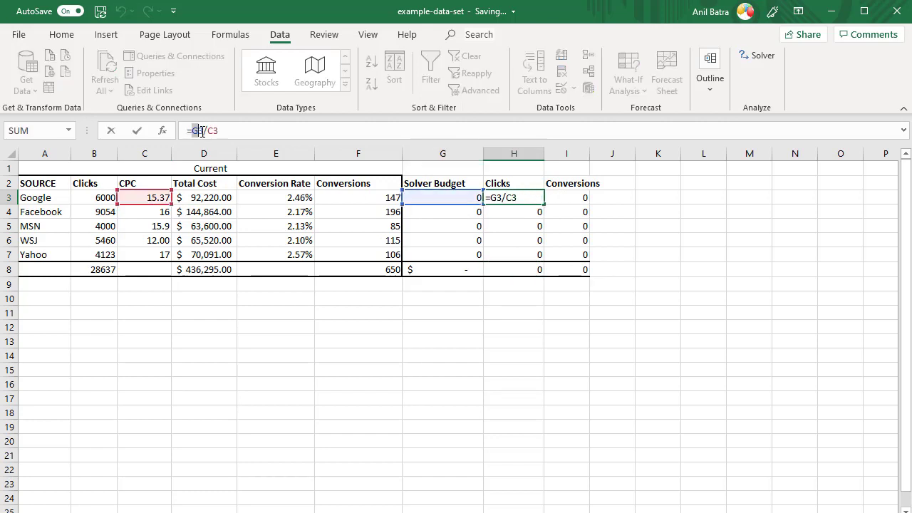
pyautogui.moveTo(208, 130); pyautogui.dragTo(219, 131)
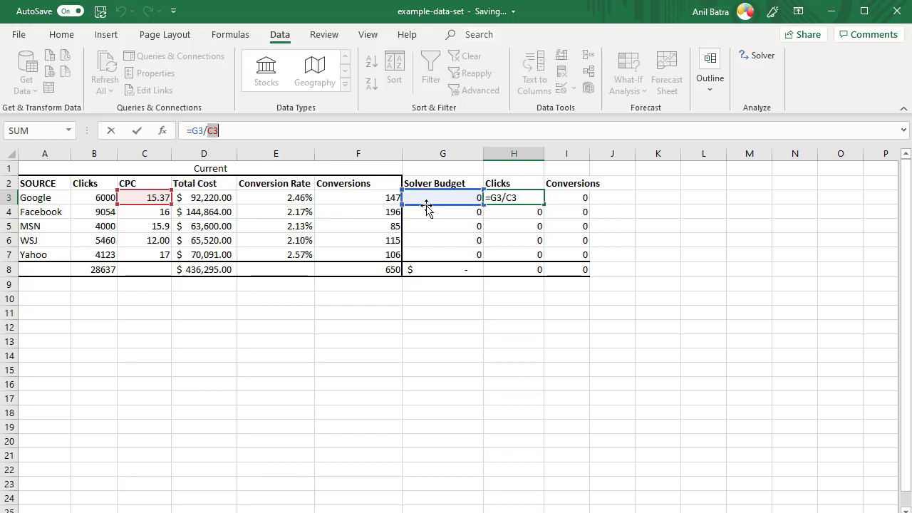
pyautogui.press('Tab')
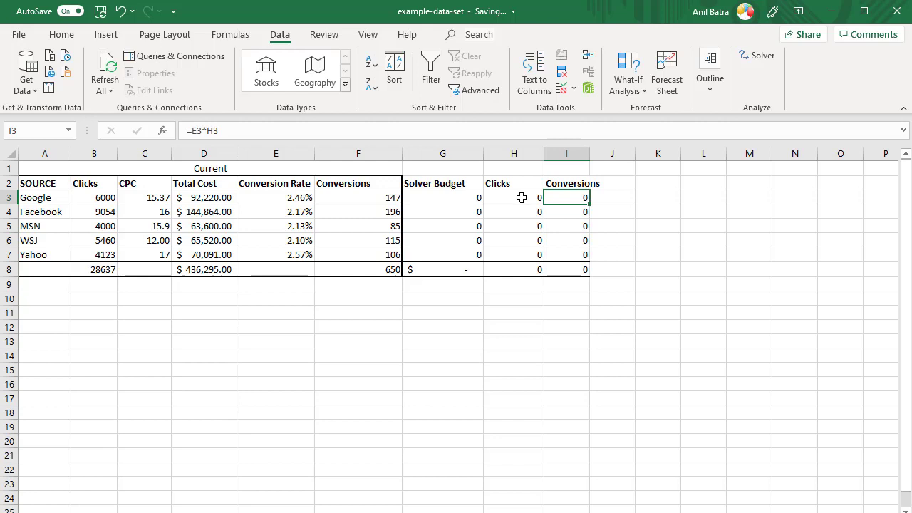
pyautogui.press('Left')
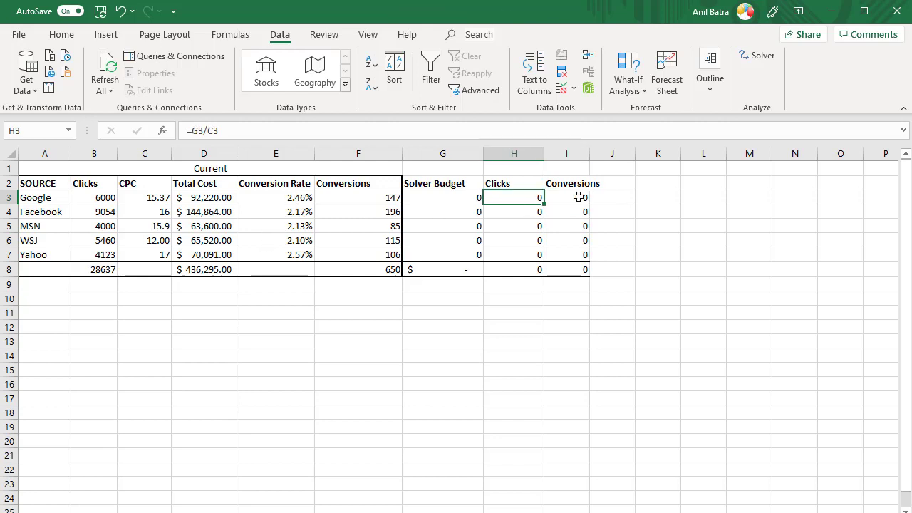
pyautogui.click(592, 198)
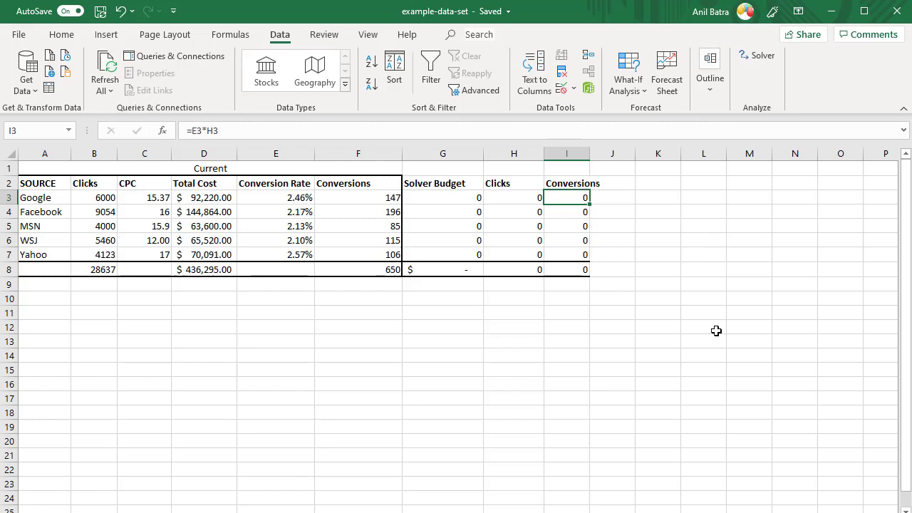
# - In Solver, set I8 as the Max objective with G3:G7 as the changing variable cells
pyautogui.click(757, 55)
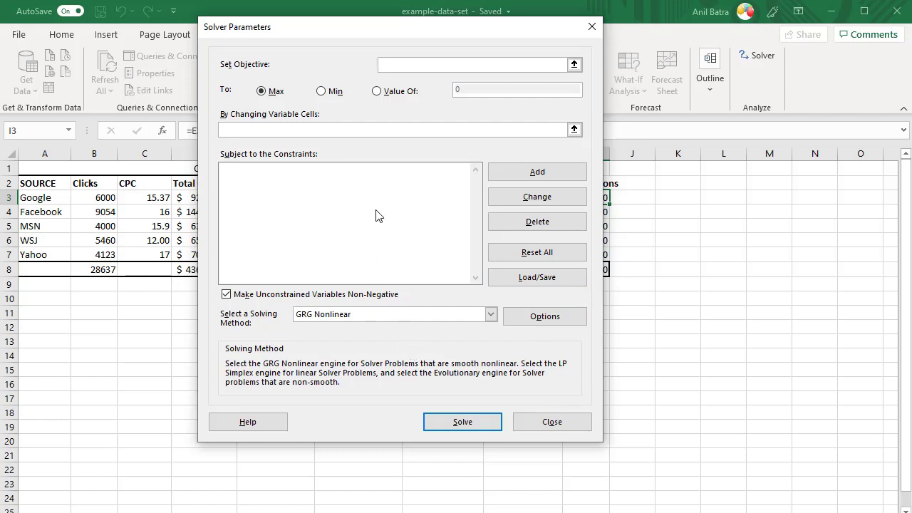
pyautogui.moveTo(362, 34); pyautogui.dragTo(219, 56)
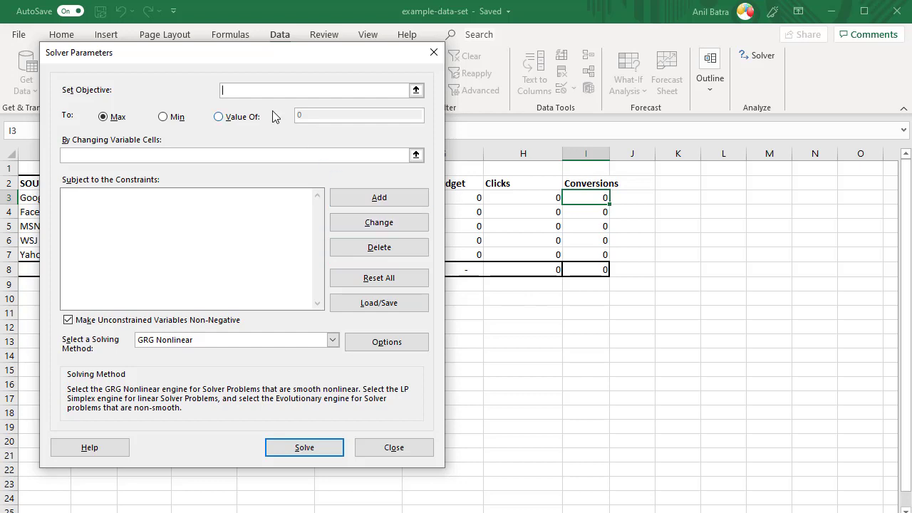
pyautogui.click(603, 267)
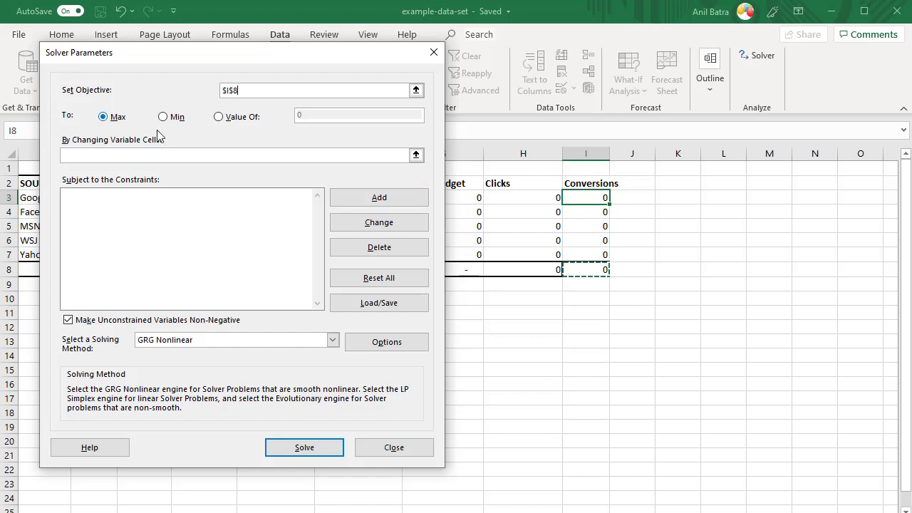
pyautogui.click(127, 156)
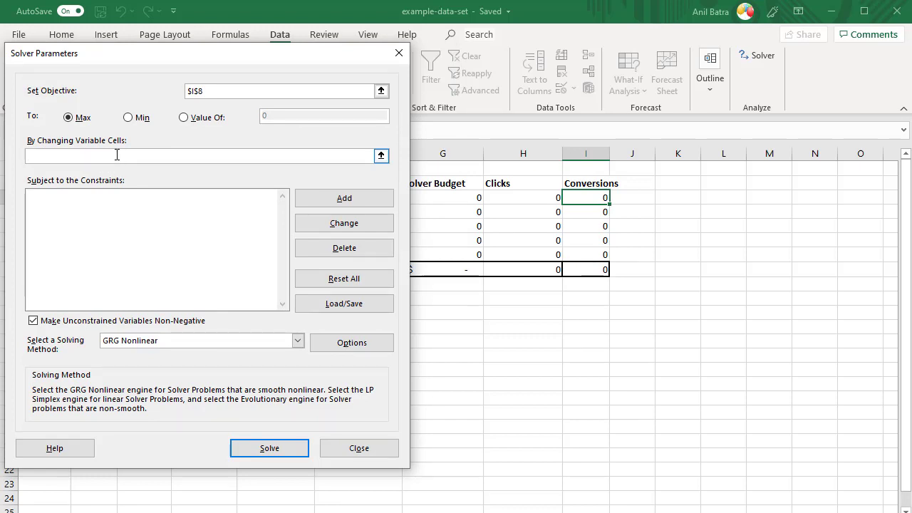
pyautogui.moveTo(262, 61); pyautogui.dragTo(260, 53)
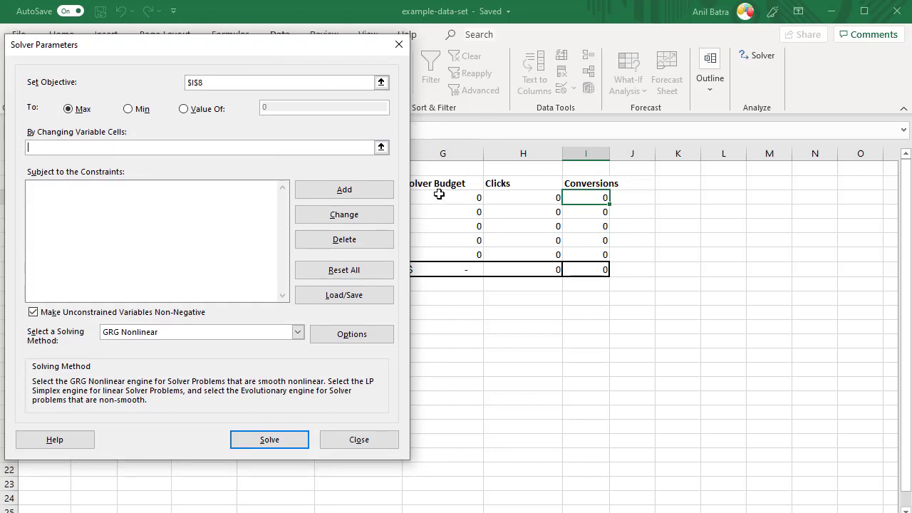
pyautogui.moveTo(439, 194); pyautogui.dragTo(446, 252)
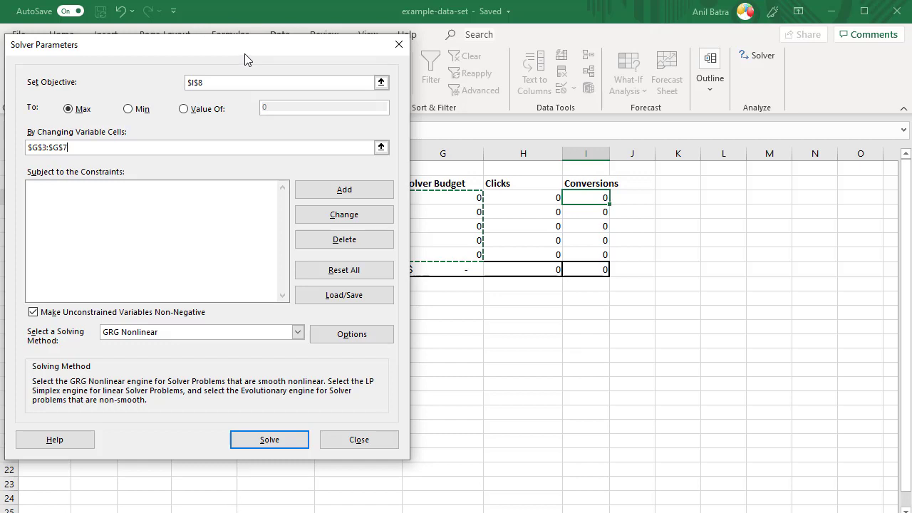
pyautogui.moveTo(245, 59); pyautogui.dragTo(587, 89)
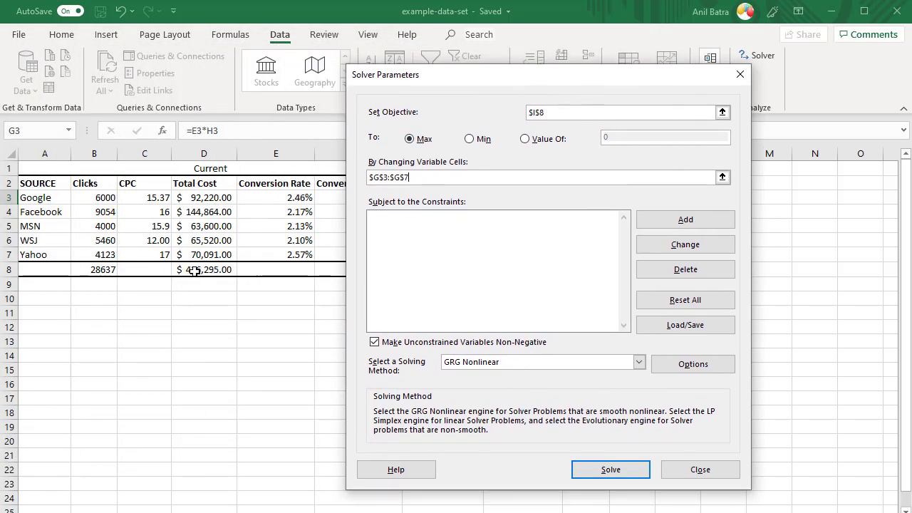
# - Add a Solver constraint G8 = D8 so the total budget matches current total cost
pyautogui.click(697, 221)
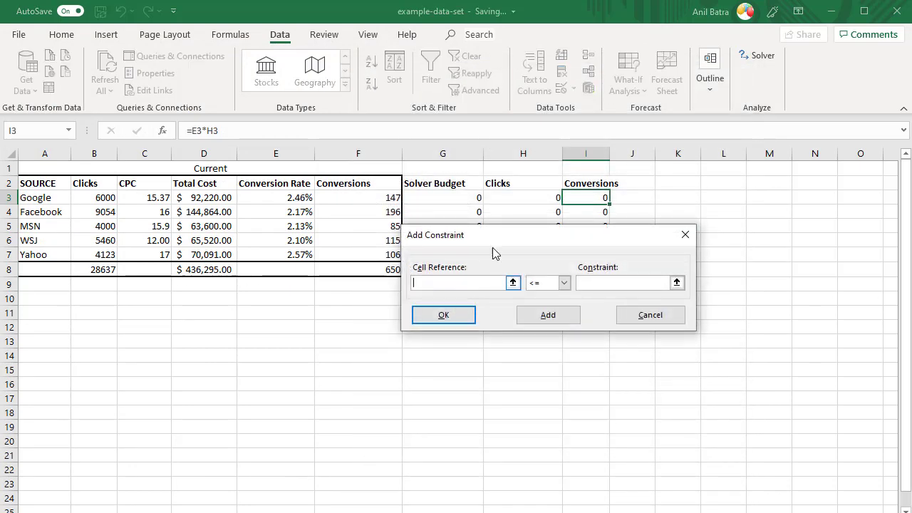
pyautogui.moveTo(511, 235); pyautogui.dragTo(510, 303)
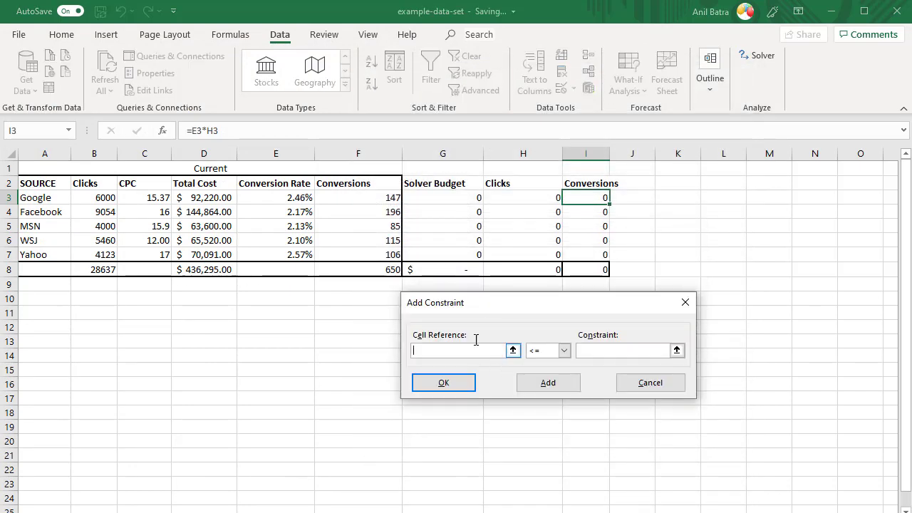
pyautogui.click(461, 270)
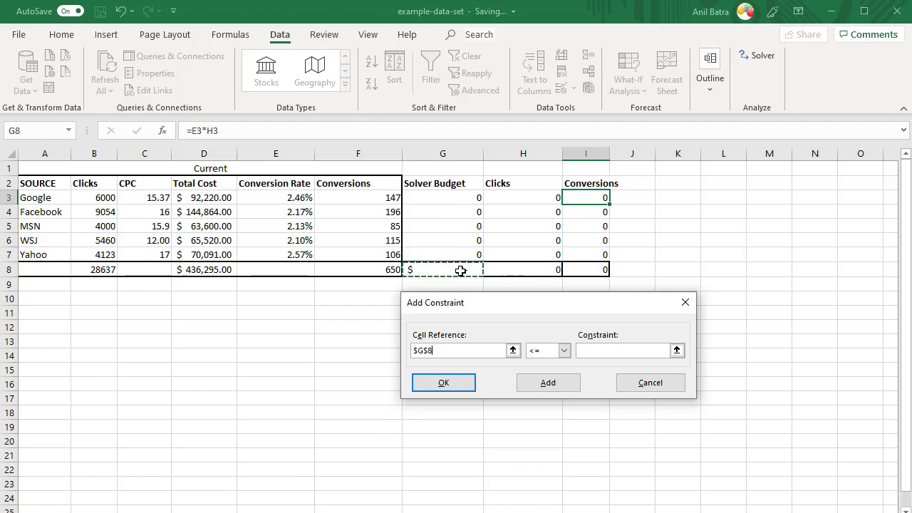
pyautogui.click(564, 350)
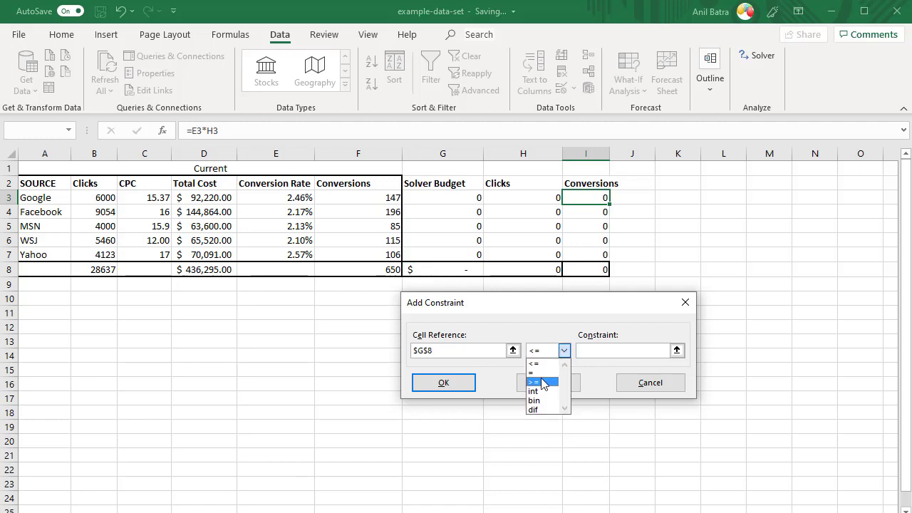
pyautogui.click(535, 373)
pyautogui.click(207, 272)
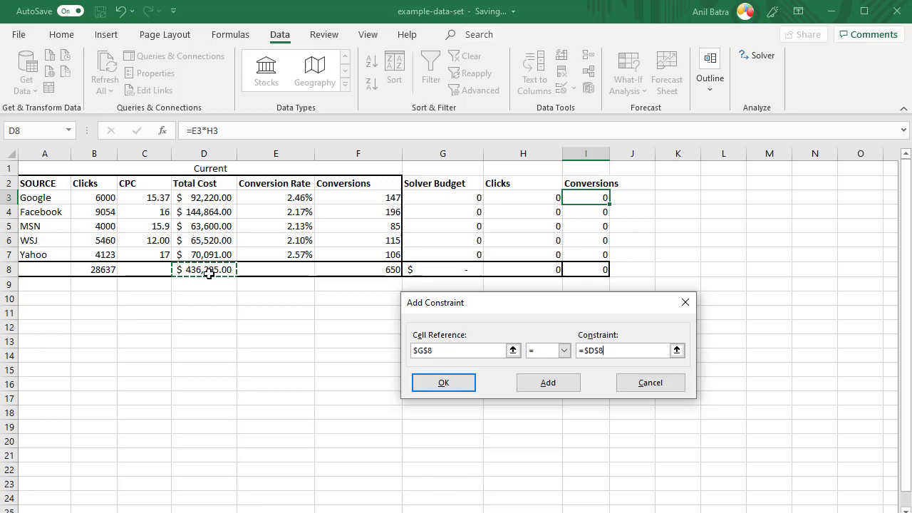
pyautogui.click(453, 389)
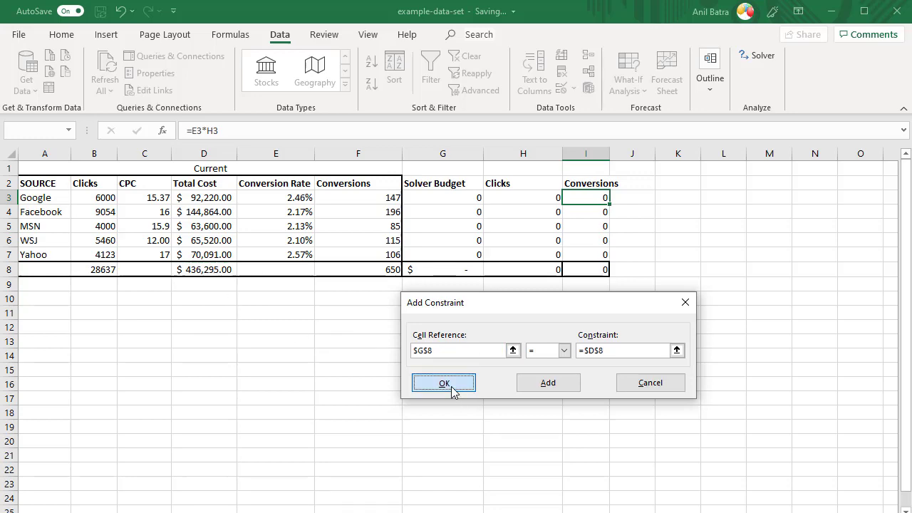
# - Run Solver and keep the result: all $436,295 to WSJ, giving 763.5163 conversions
pyautogui.moveTo(536, 151); pyautogui.dragTo(439, 70)
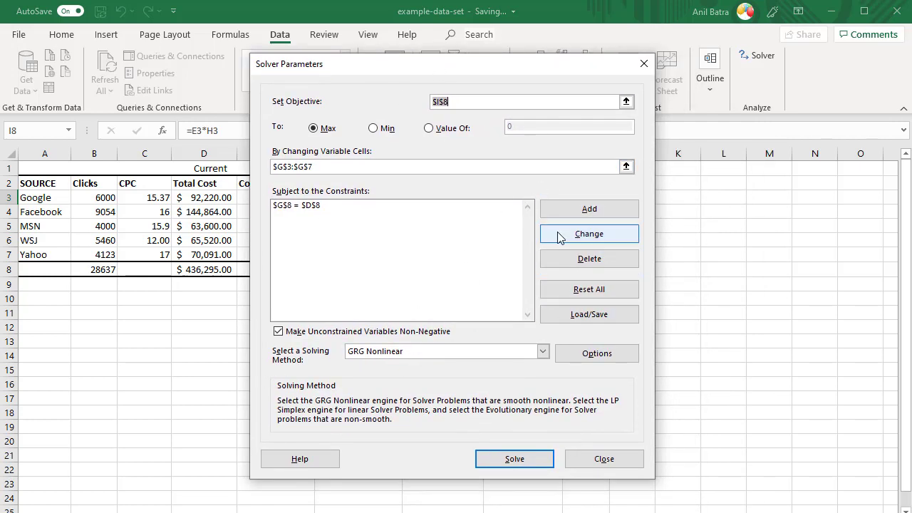
pyautogui.click(503, 460)
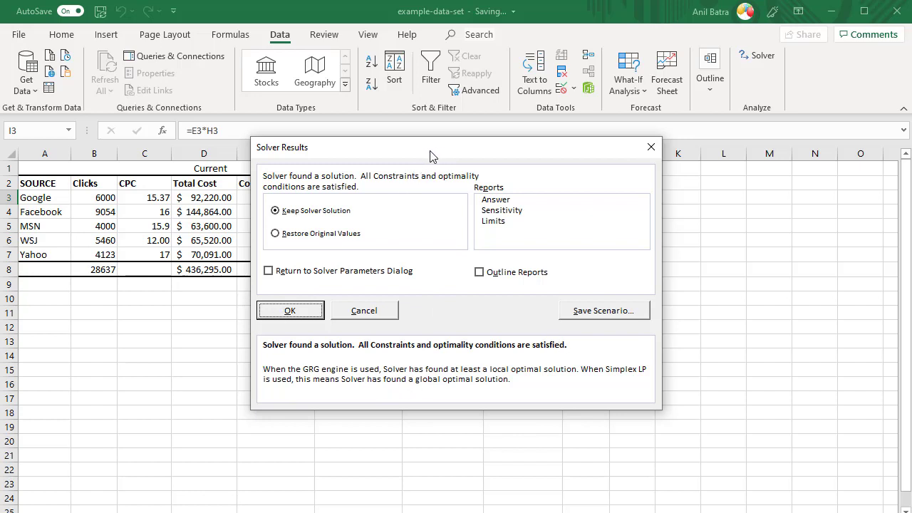
pyautogui.moveTo(435, 157); pyautogui.dragTo(199, 174)
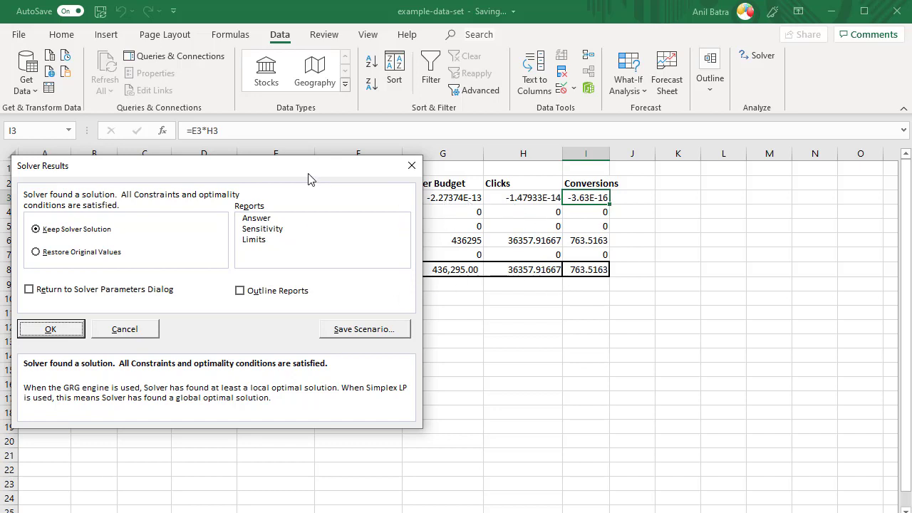
pyautogui.moveTo(309, 174); pyautogui.dragTo(483, 270)
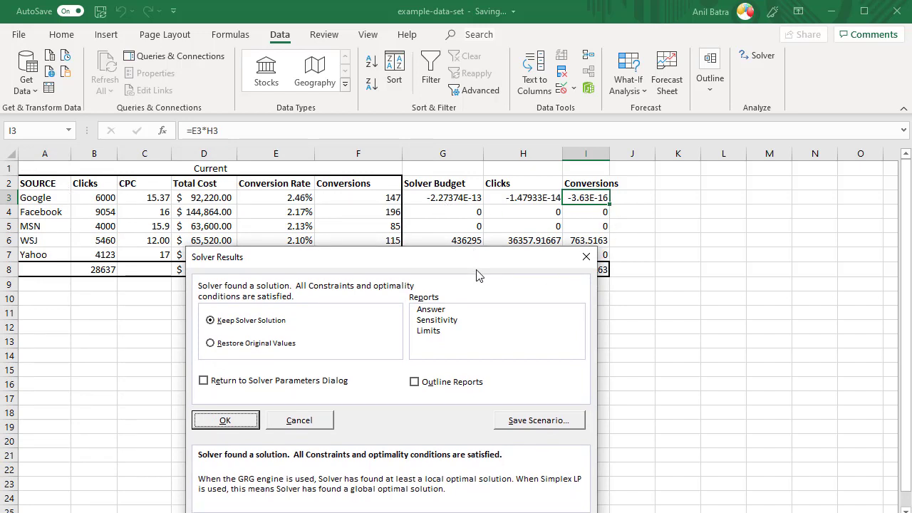
pyautogui.moveTo(477, 261); pyautogui.dragTo(390, 196)
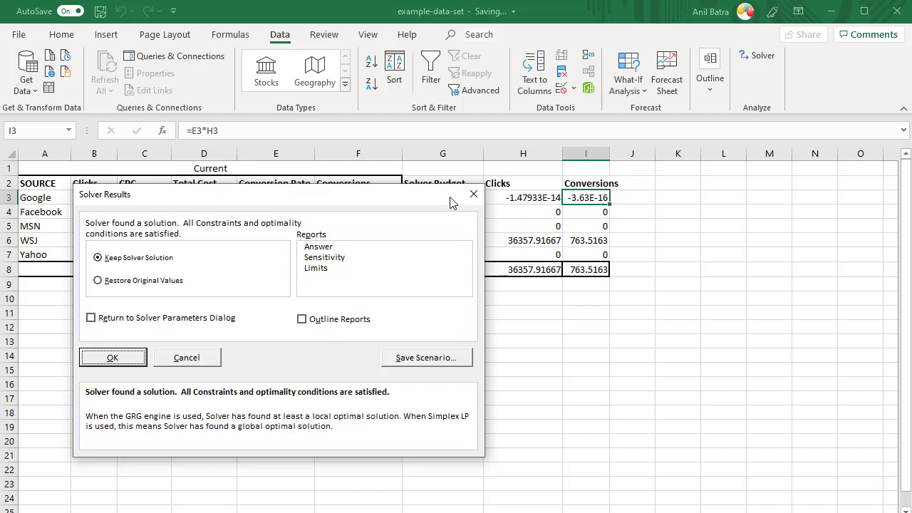
pyautogui.moveTo(450, 203); pyautogui.dragTo(483, 227)
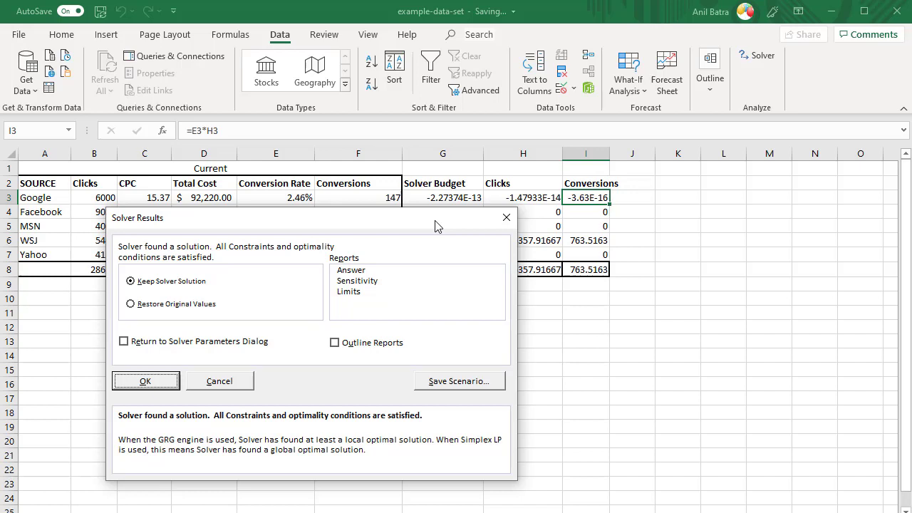
pyautogui.click(160, 385)
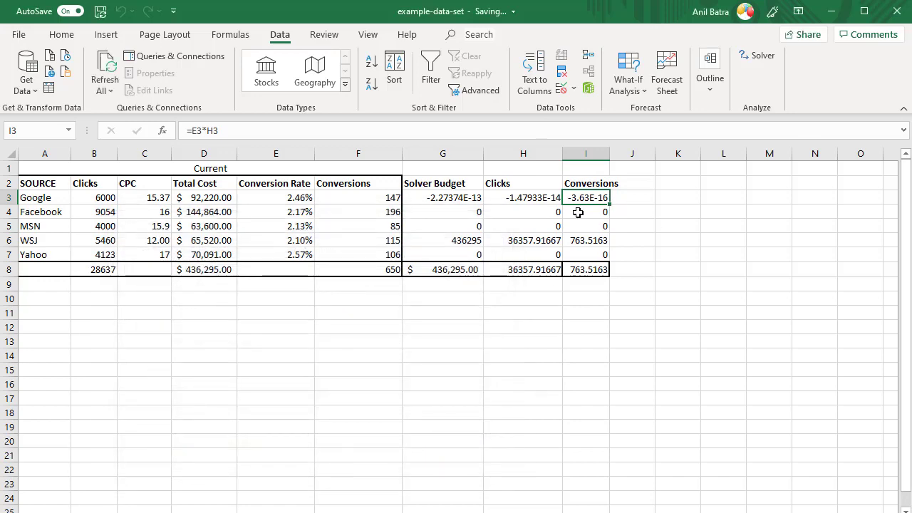
# - Check Google's solved budget in G3, effectively zero at -2.27374E-13
pyautogui.click(456, 198)
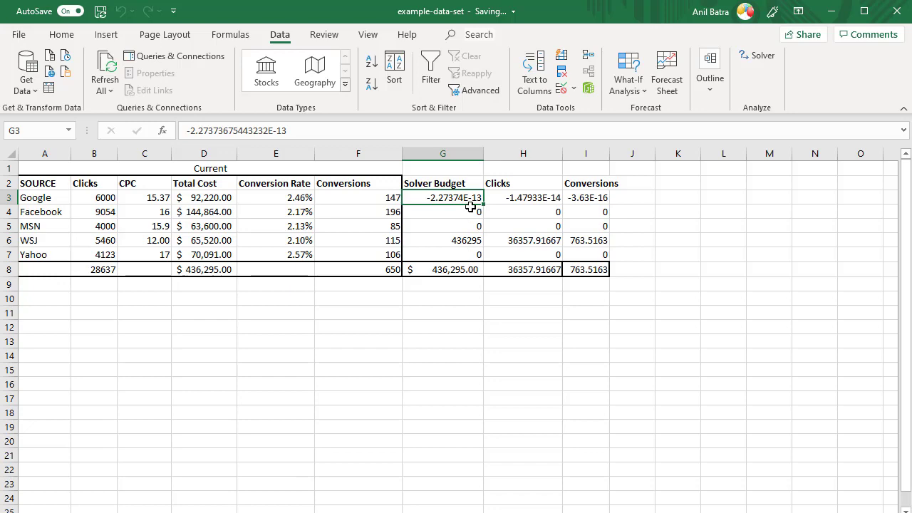
# - Reopen Solver and add a constraint requiring Google's budget G3 >= 60000
pyautogui.click(754, 59)
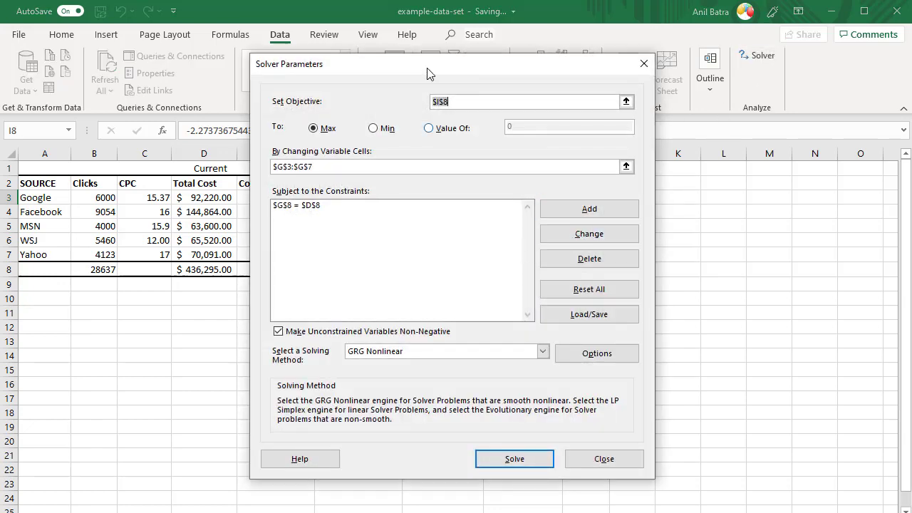
pyautogui.moveTo(427, 68); pyautogui.dragTo(197, 57)
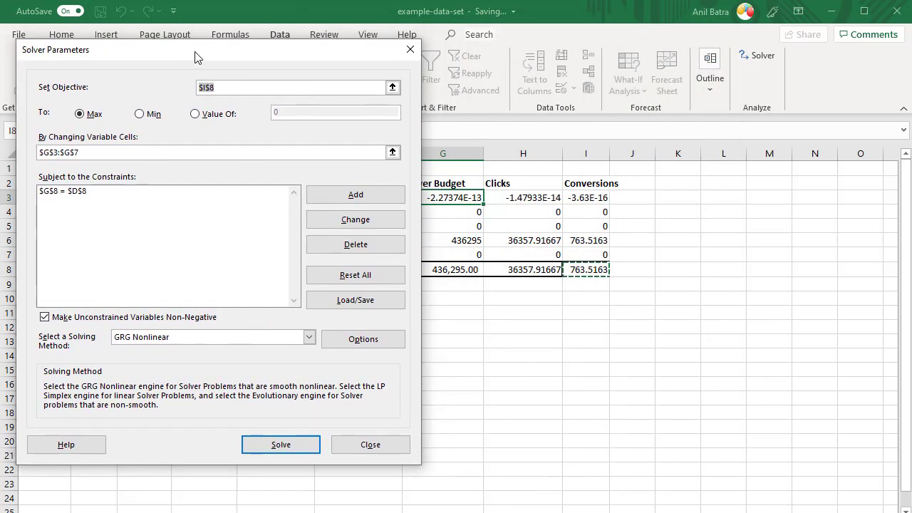
pyautogui.click(355, 195)
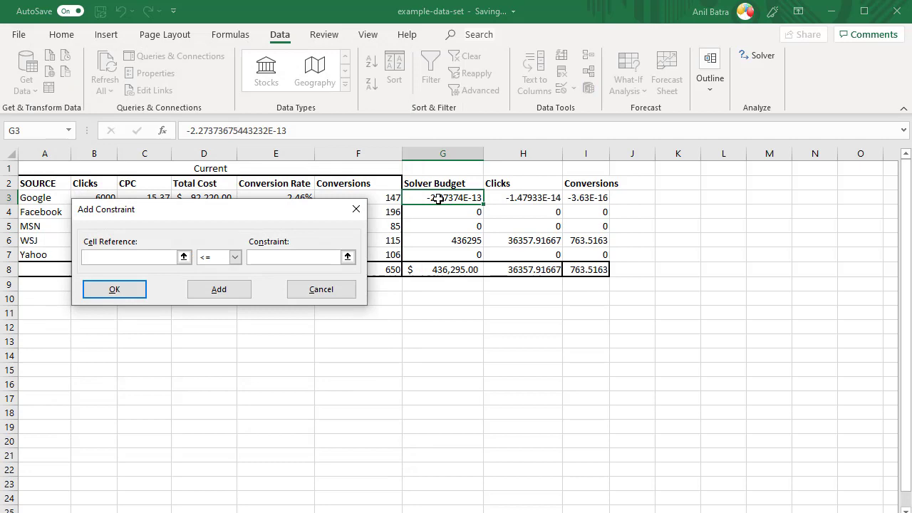
pyautogui.click(438, 199)
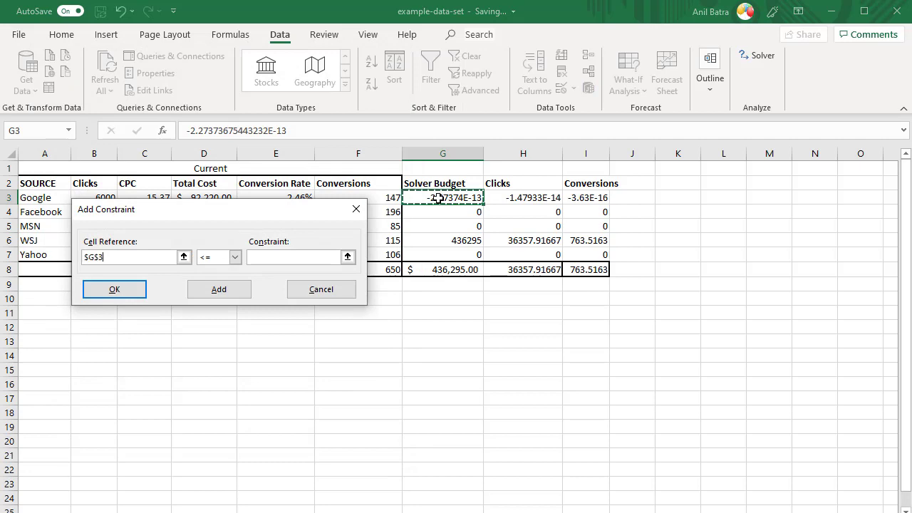
pyautogui.click(235, 258)
pyautogui.click(220, 292)
pyautogui.click(275, 257)
pyautogui.write('60000')
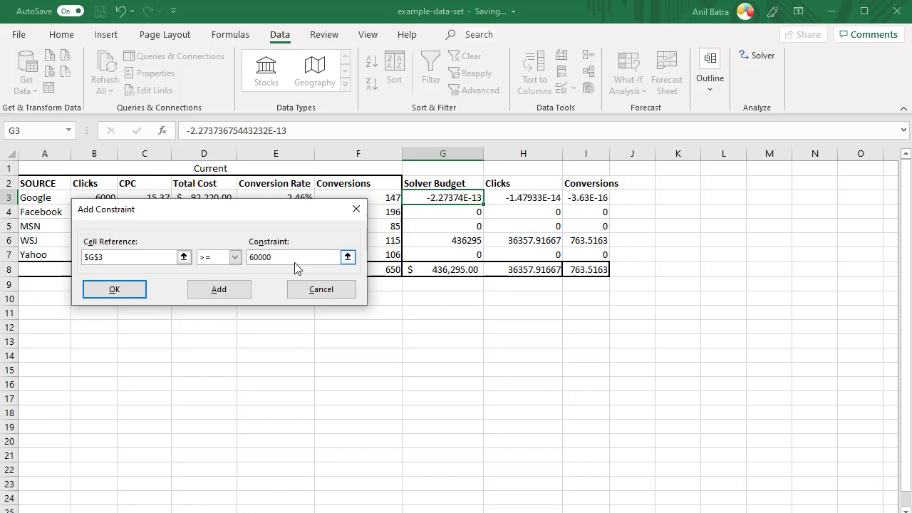
pyautogui.click(120, 292)
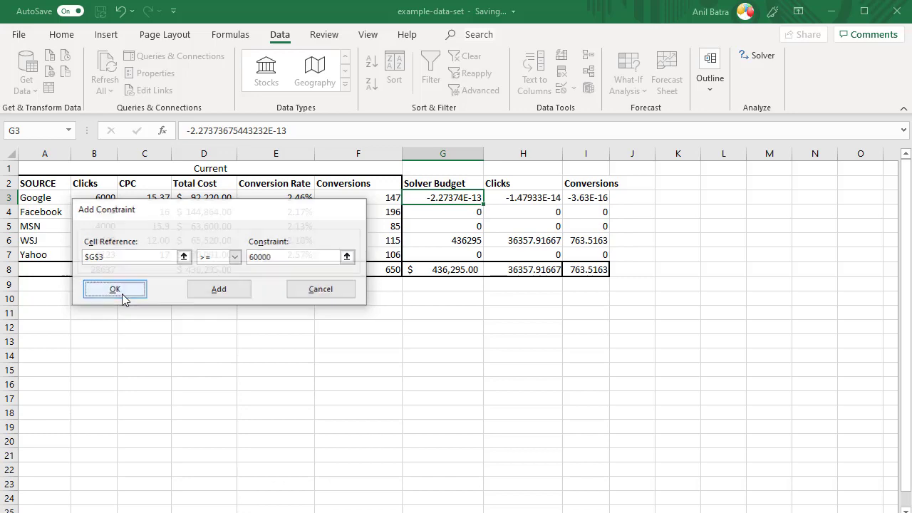
# - Add a constraint requiring Facebook's budget G4 >= 60000
pyautogui.click(369, 200)
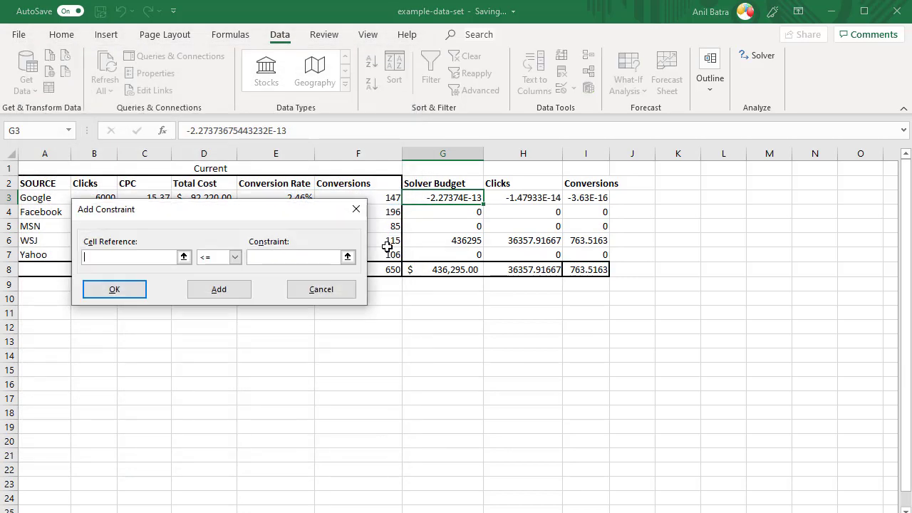
pyautogui.click(446, 215)
pyautogui.click(235, 257)
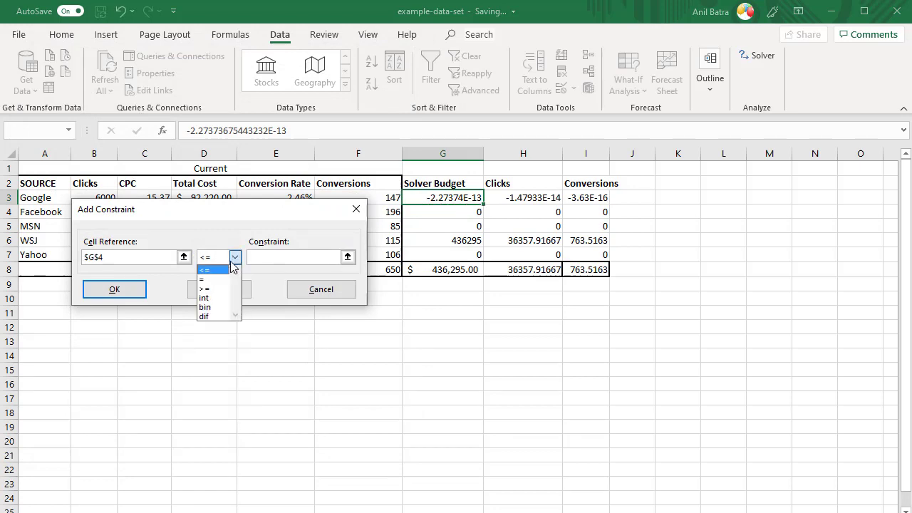
pyautogui.click(213, 288)
pyautogui.click(293, 257)
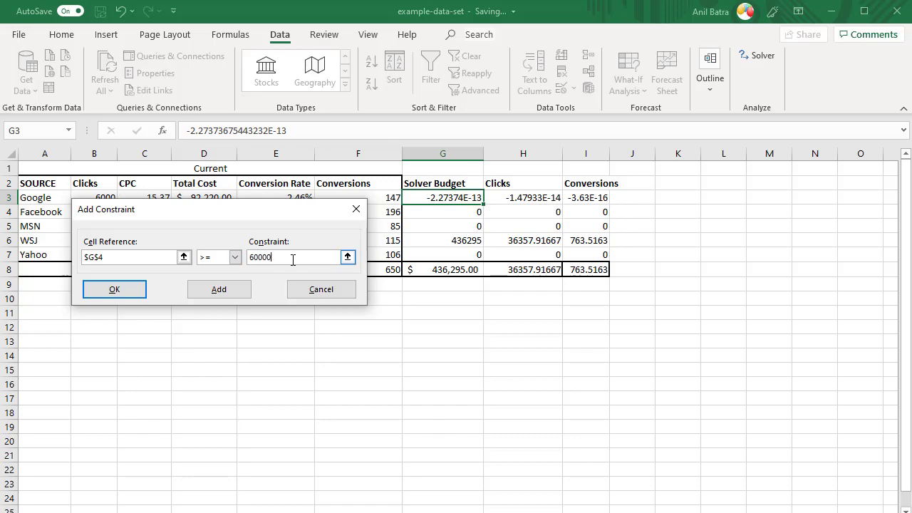
pyautogui.click(131, 292)
# - Begin a constraint requiring MSN's budget in G5 to be at least 60000
pyautogui.click(360, 200)
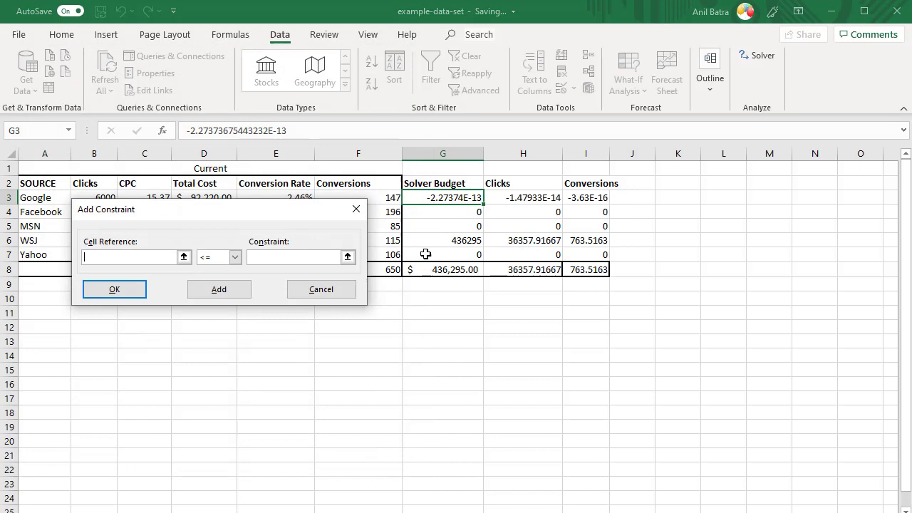
pyautogui.click(443, 226)
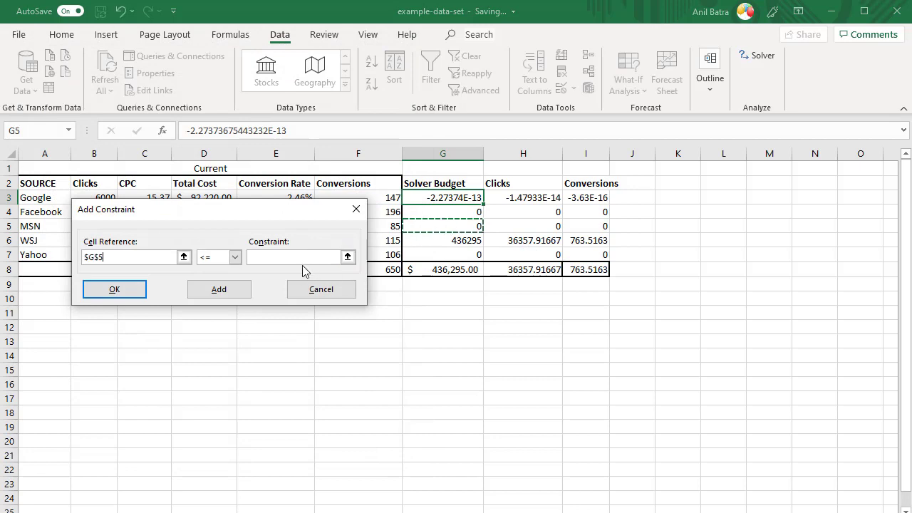
pyautogui.click(235, 257)
pyautogui.click(217, 288)
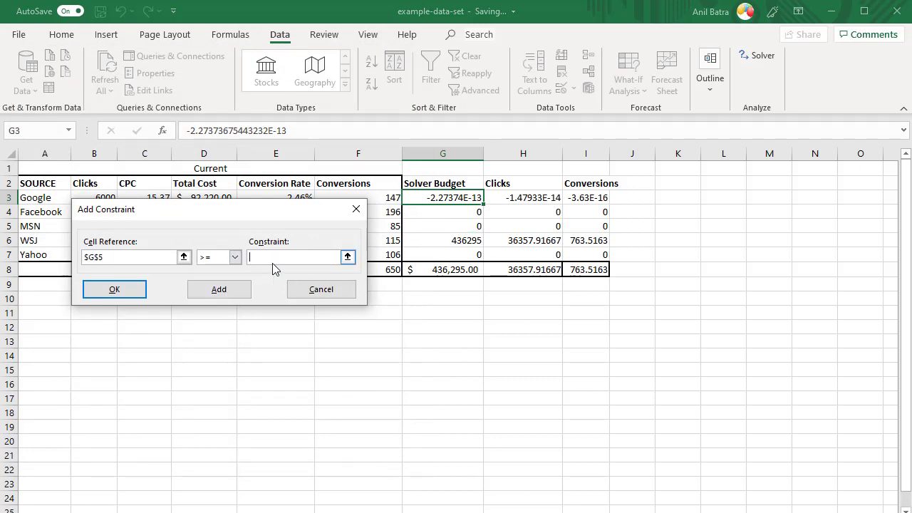
# - Finish the G5 60000 minimum and add a $G$6 >= 60000 minimum for WSJ
pyautogui.write('60000')
pyautogui.click(114, 289)
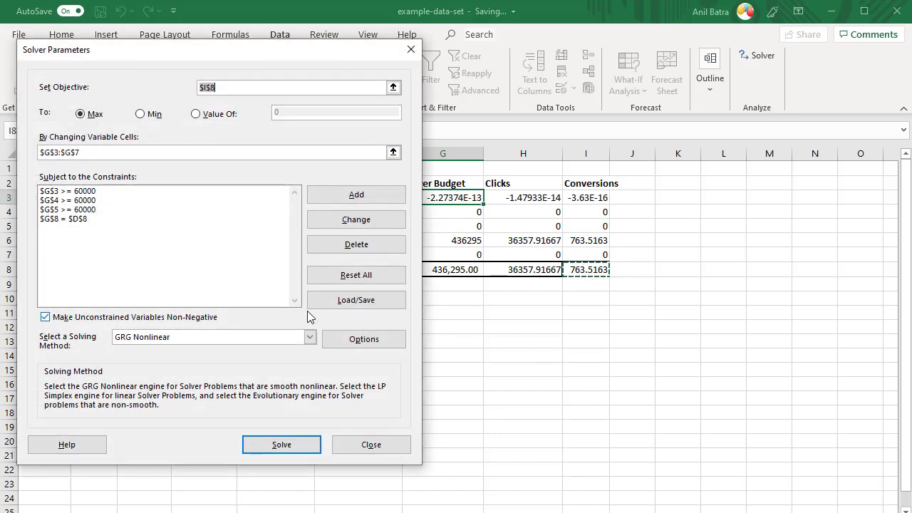
pyautogui.click(355, 197)
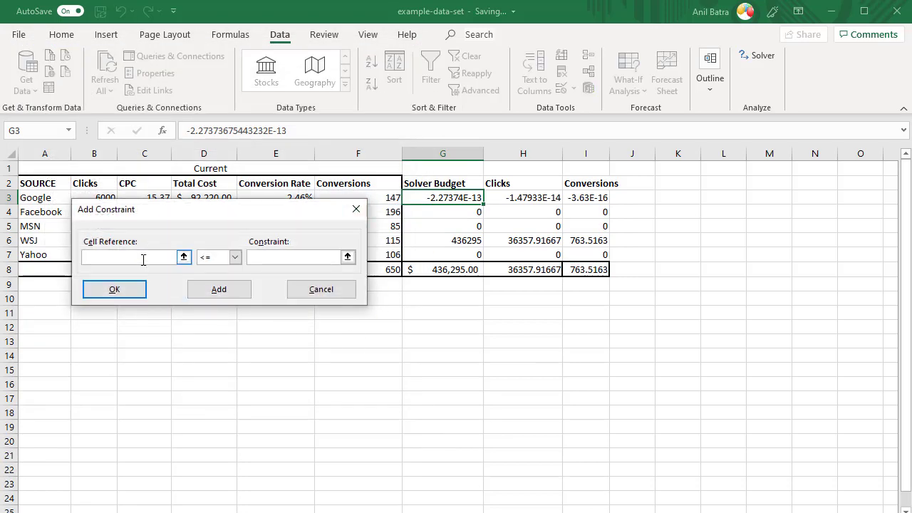
pyautogui.click(444, 240)
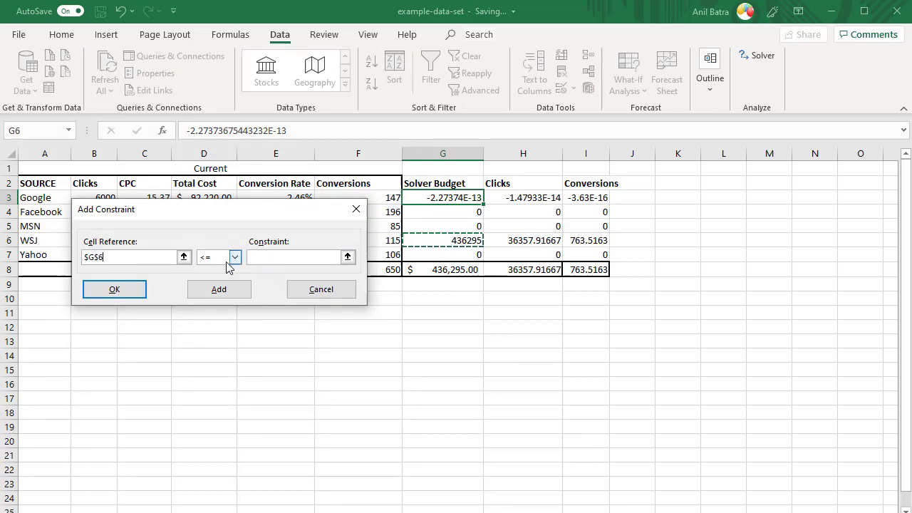
pyautogui.click(234, 257)
pyautogui.click(213, 288)
pyautogui.click(290, 259)
pyautogui.write('60000')
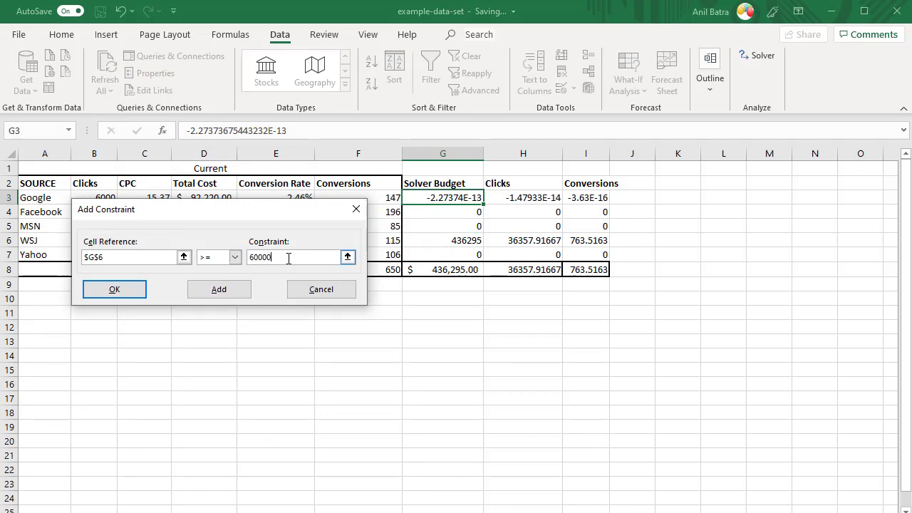
pyautogui.click(129, 296)
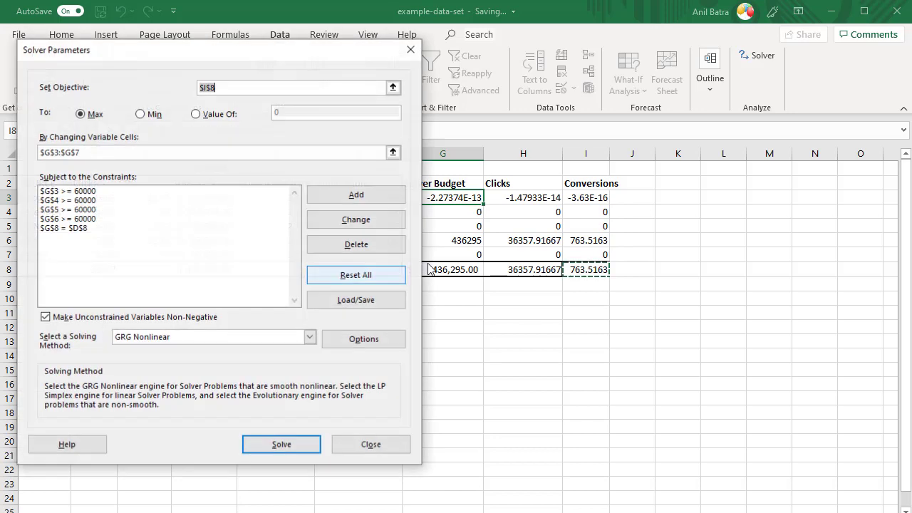
# - Add $G$7 >= 60000 for Yahoo, then solve and keep the 691.8946-conversion result
pyautogui.click(357, 199)
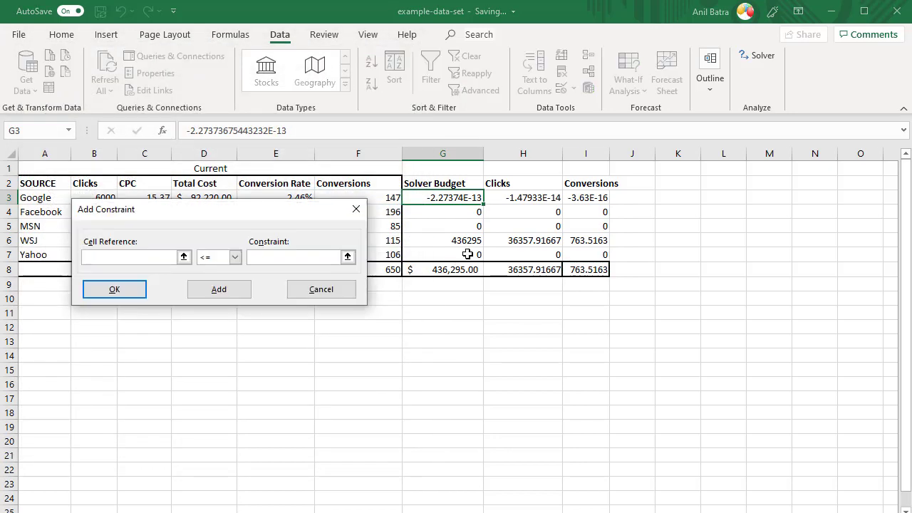
pyautogui.click(467, 253)
pyautogui.click(224, 259)
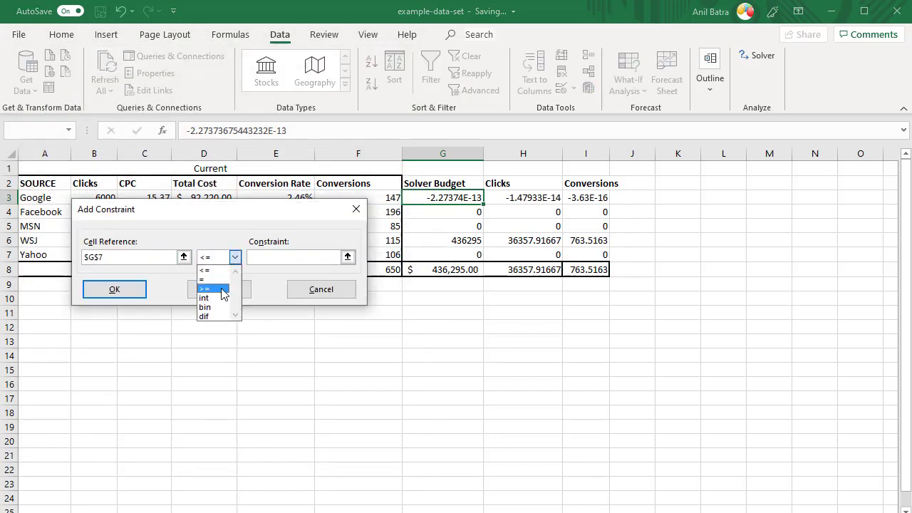
pyautogui.click(224, 290)
pyautogui.click(305, 256)
pyautogui.write('60000')
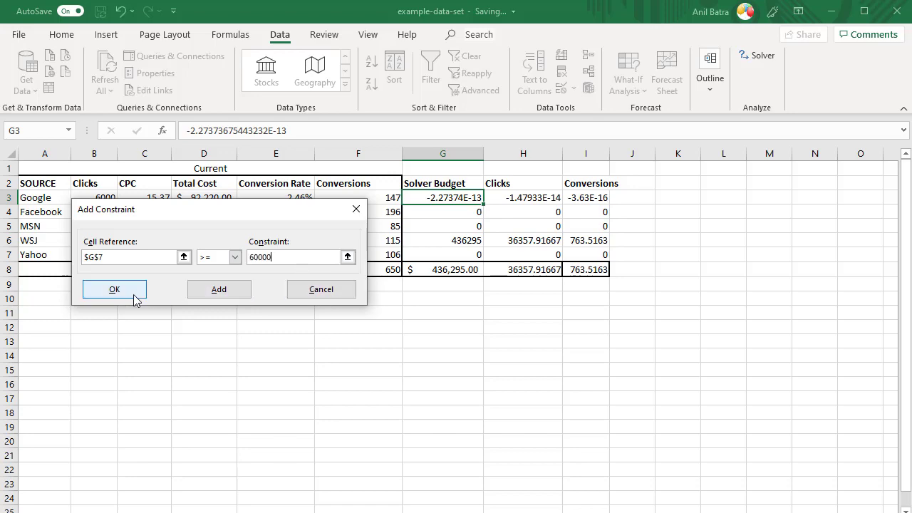
pyautogui.click(100, 290)
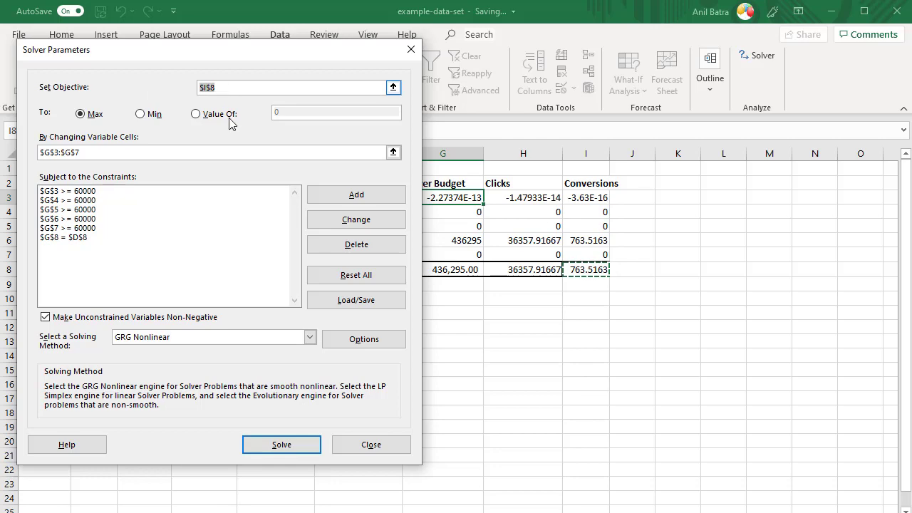
pyautogui.click(282, 445)
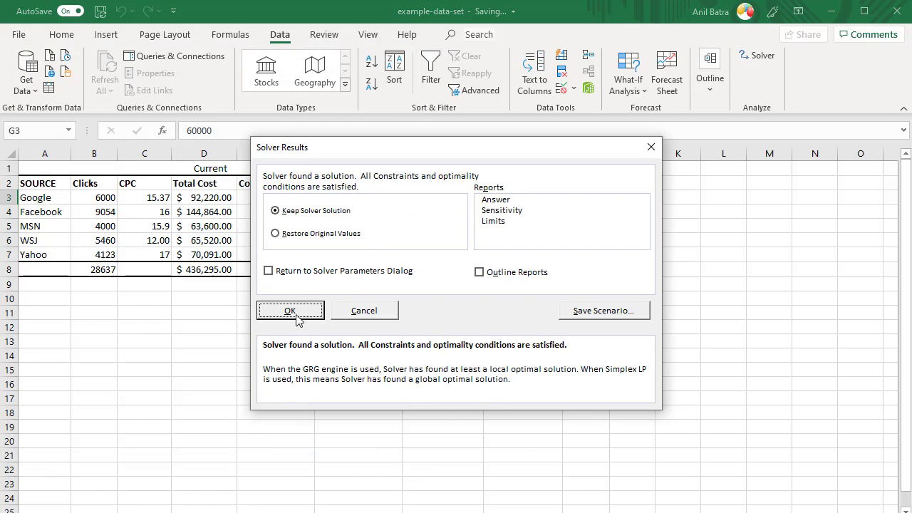
pyautogui.click(292, 312)
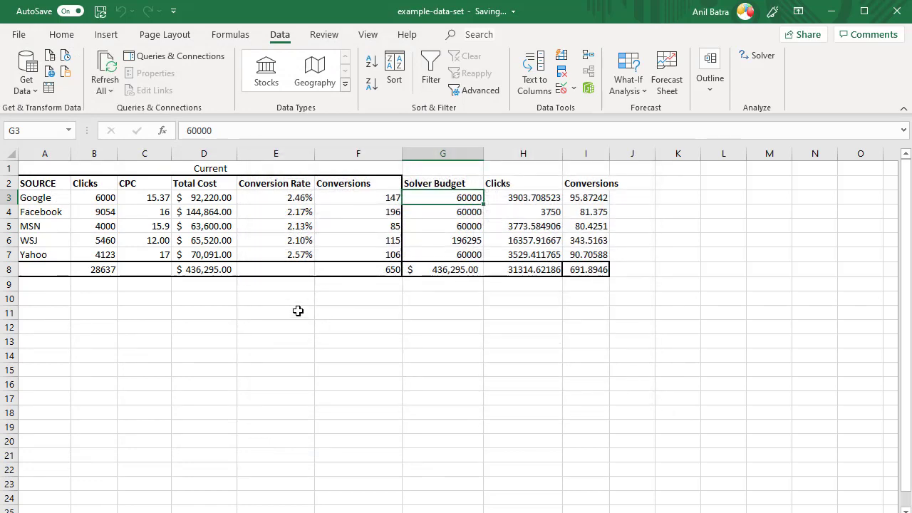
# - Inspect the solved budgets in G3:G7, including WSJ's 196295 in G6
pyautogui.click(467, 253)
pyautogui.click(467, 199)
pyautogui.click(464, 213)
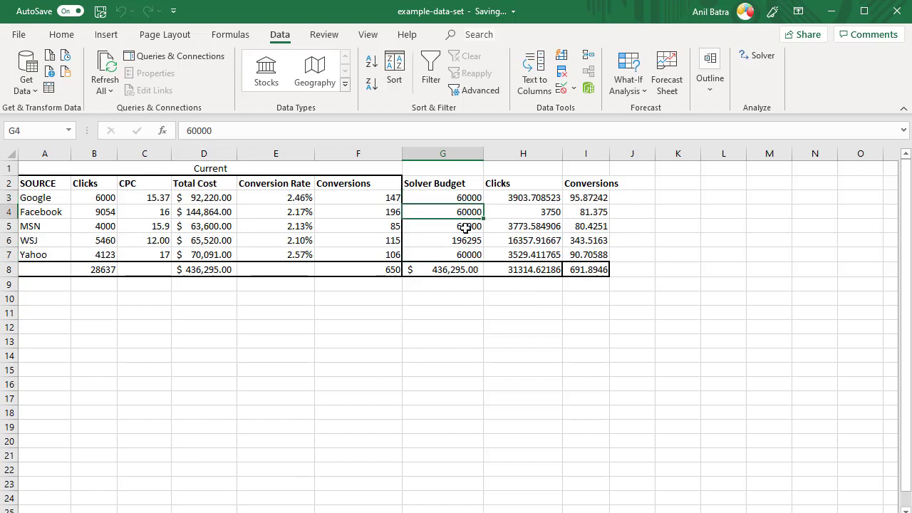
pyautogui.click(465, 227)
pyautogui.click(463, 199)
pyautogui.click(464, 214)
pyautogui.click(458, 242)
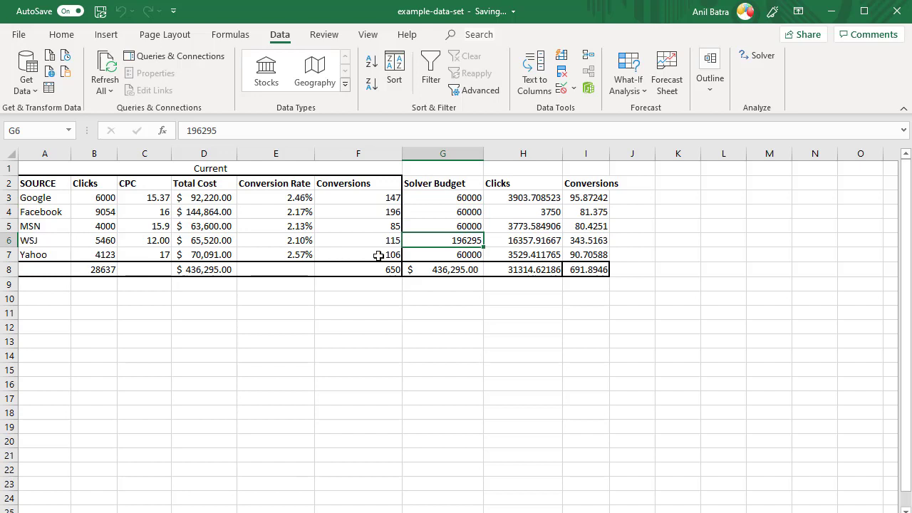
pyautogui.click(591, 269)
pyautogui.click(440, 241)
# - Check the row 8 SUM totals in B8, H8, F8 and I8, then reopen Solver
pyautogui.click(95, 271)
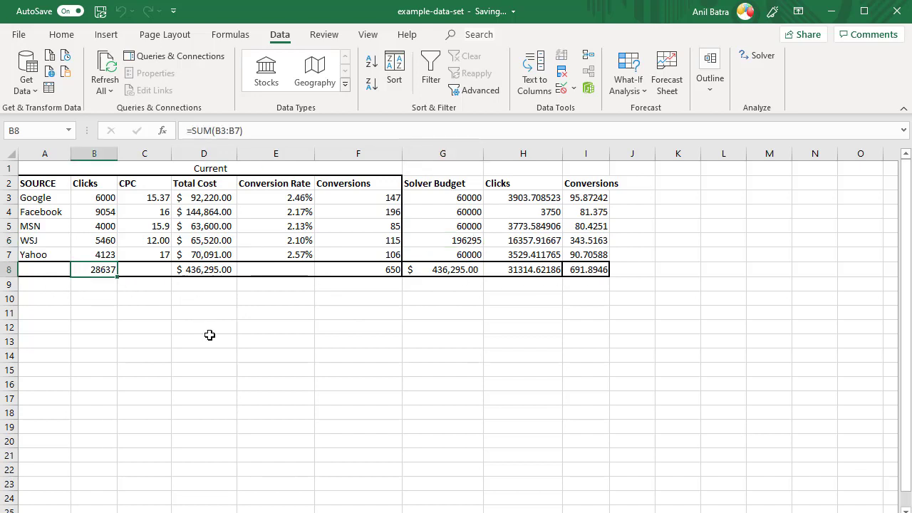
pyautogui.click(528, 269)
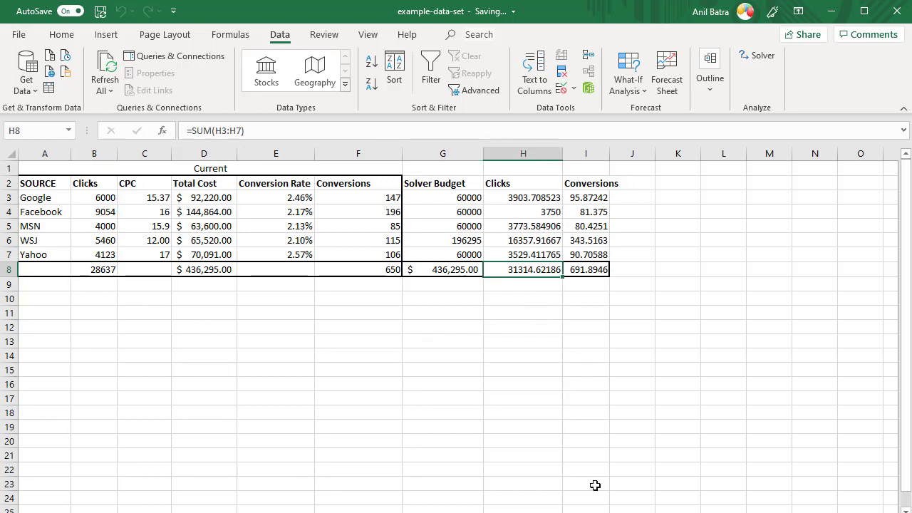
pyautogui.click(377, 270)
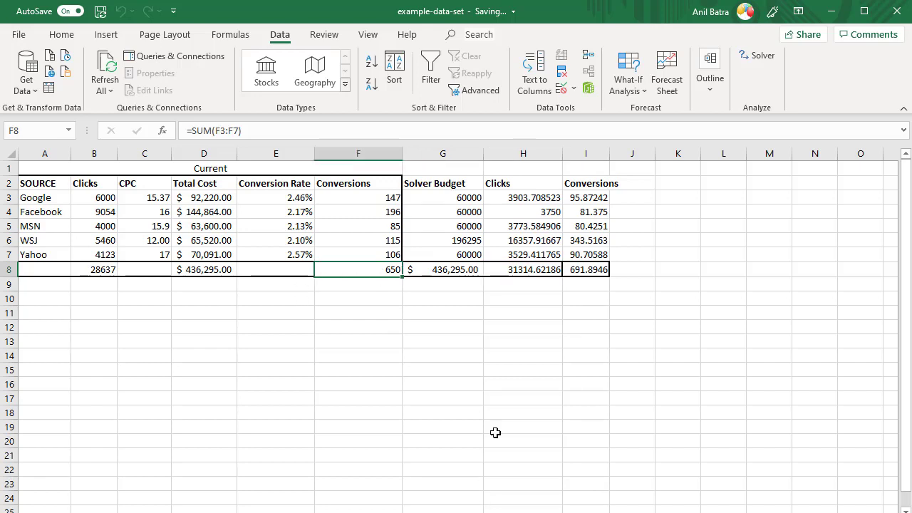
pyautogui.click(592, 271)
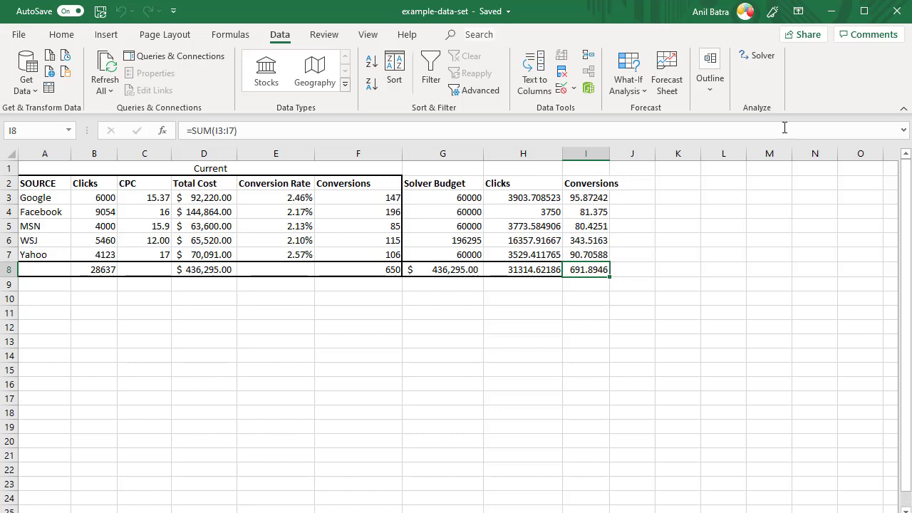
pyautogui.click(762, 61)
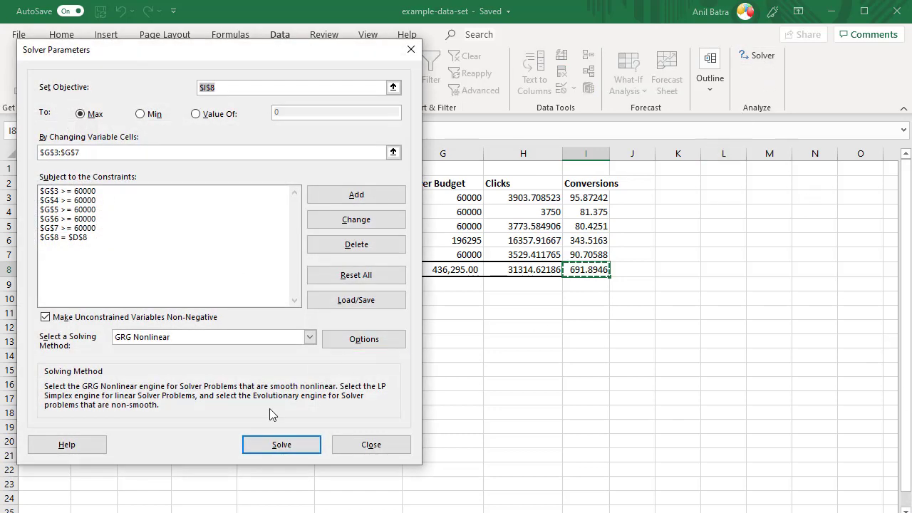
# - Change the $G$8 = $D$8 constraint so G8 must equal 250000
pyautogui.click(77, 239)
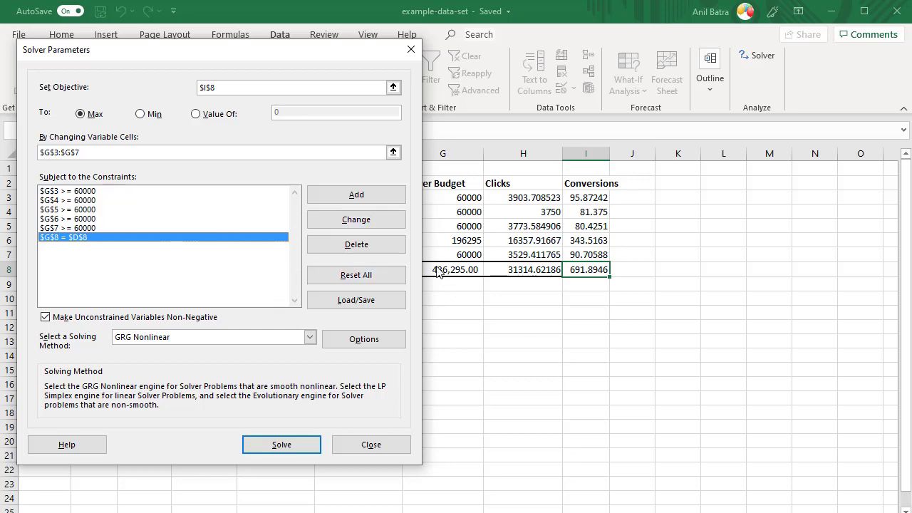
pyautogui.click(341, 223)
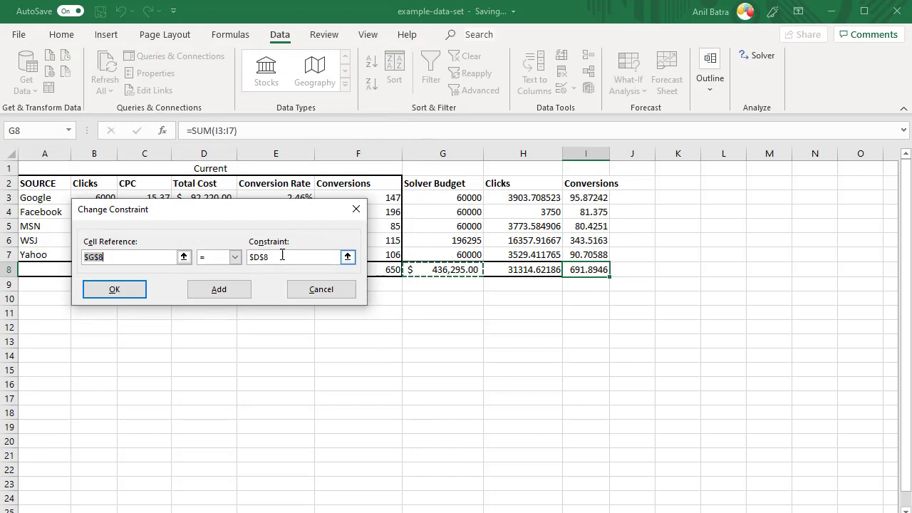
pyautogui.moveTo(221, 214); pyautogui.dragTo(403, 322)
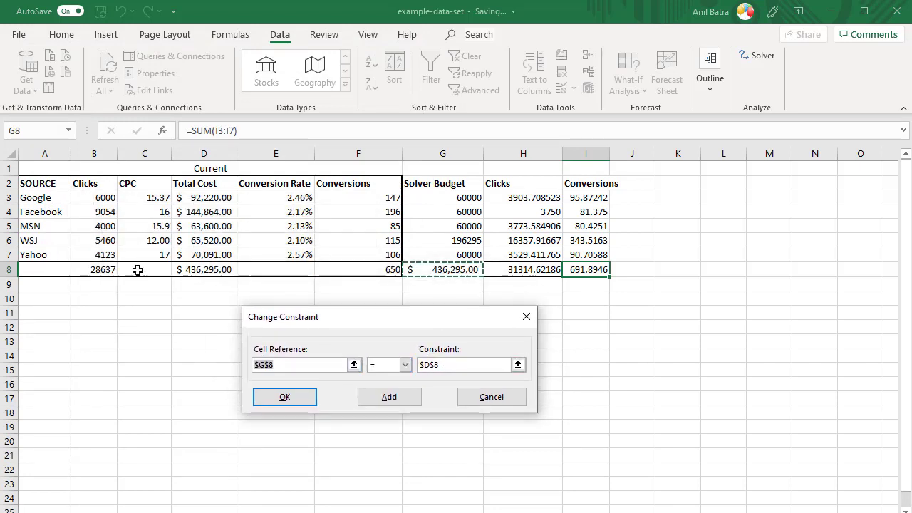
pyautogui.click(449, 365)
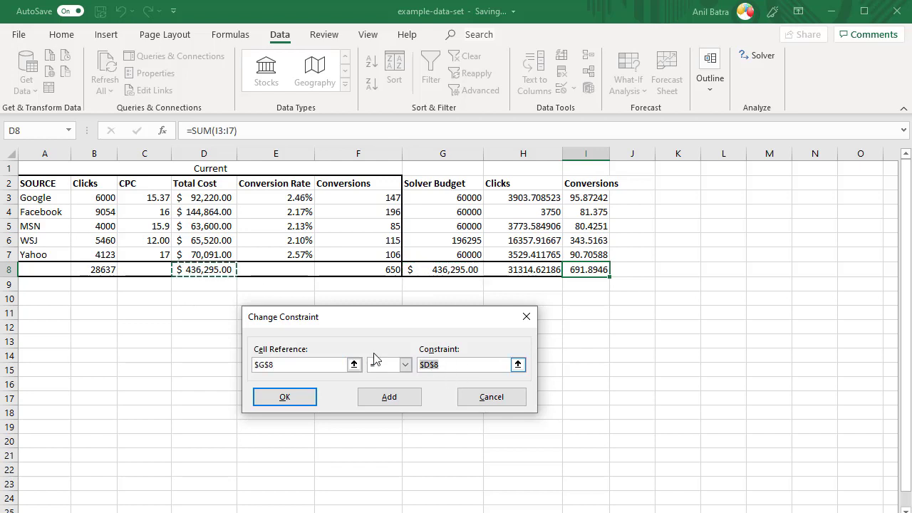
pyautogui.write('250000')
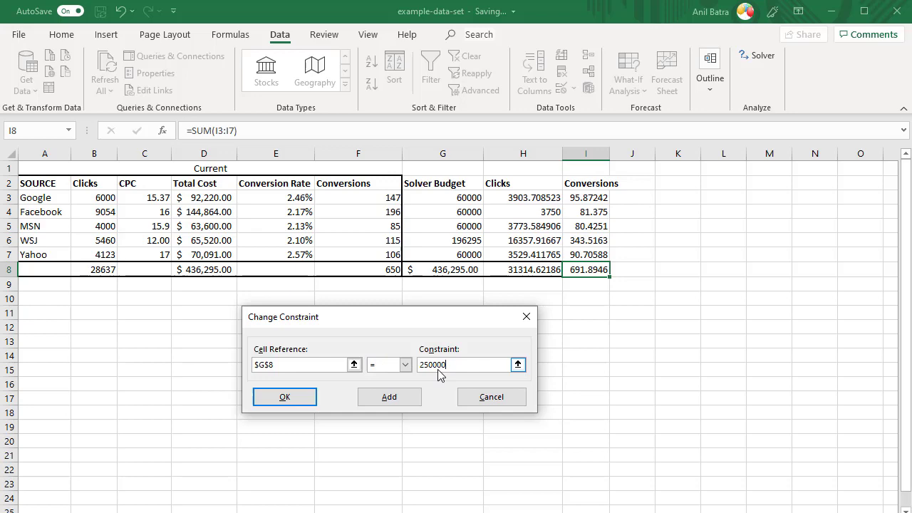
pyautogui.click(290, 401)
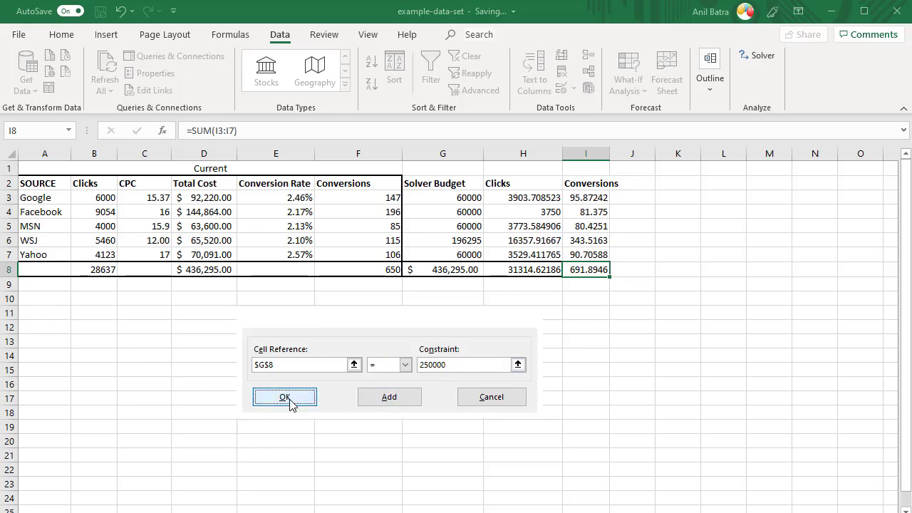
pyautogui.moveTo(364, 162); pyautogui.dragTo(366, 84)
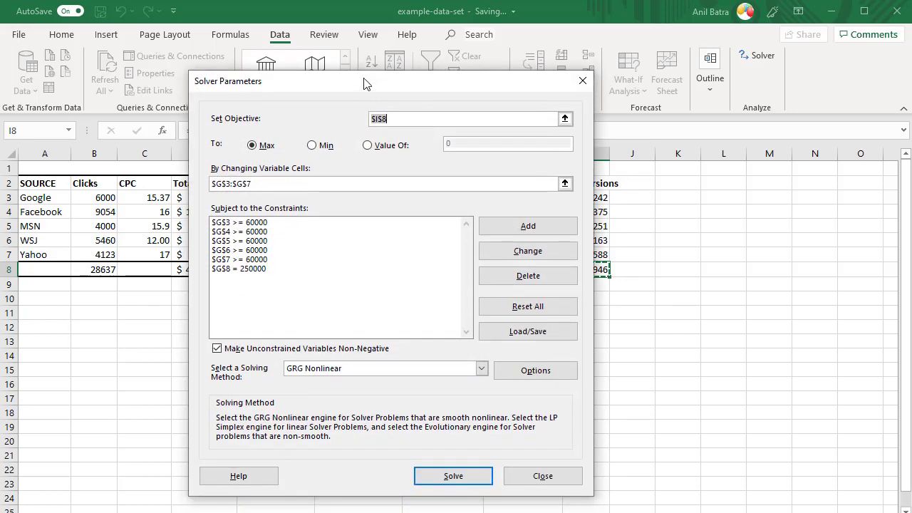
# - Run Solver with the 250000 total and dismiss the no-feasible-solution result
pyautogui.click(460, 477)
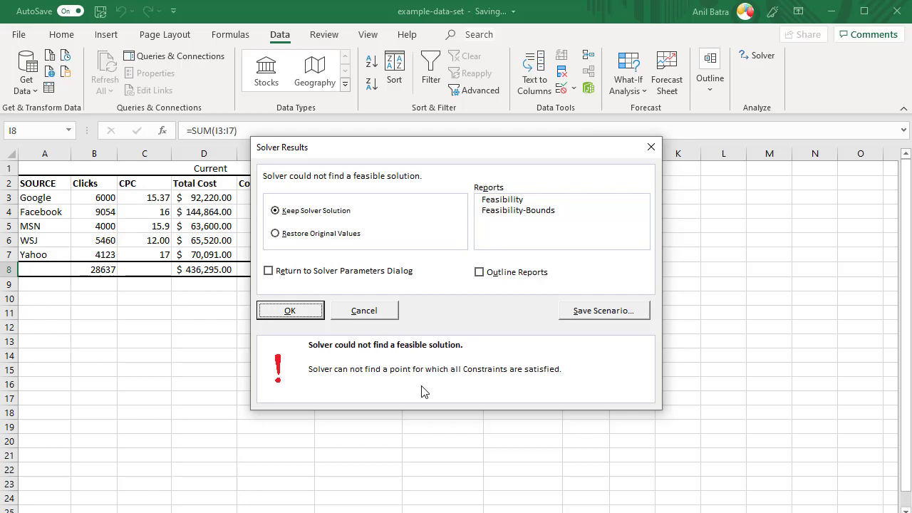
pyautogui.click(299, 312)
# - Reopen Solver and lower the Google and Facebook minimums from 60000 to 10000
pyautogui.click(758, 56)
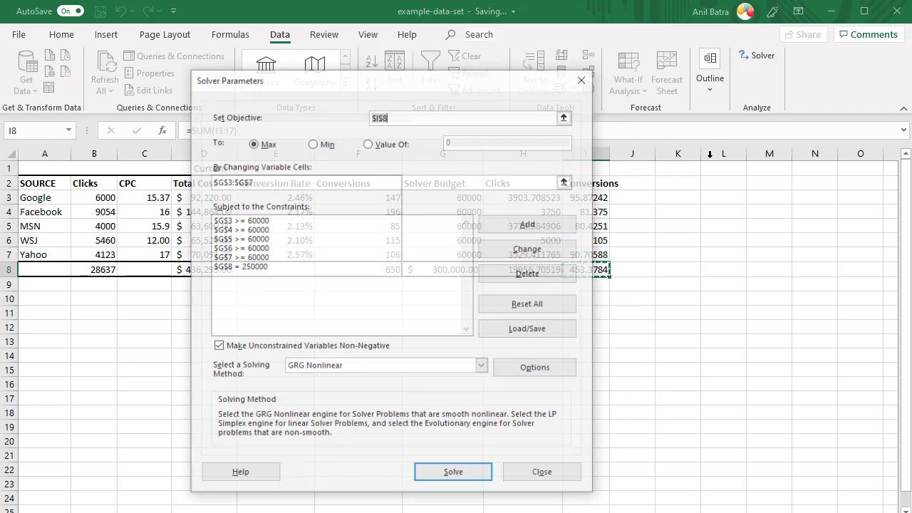
pyautogui.click(264, 248)
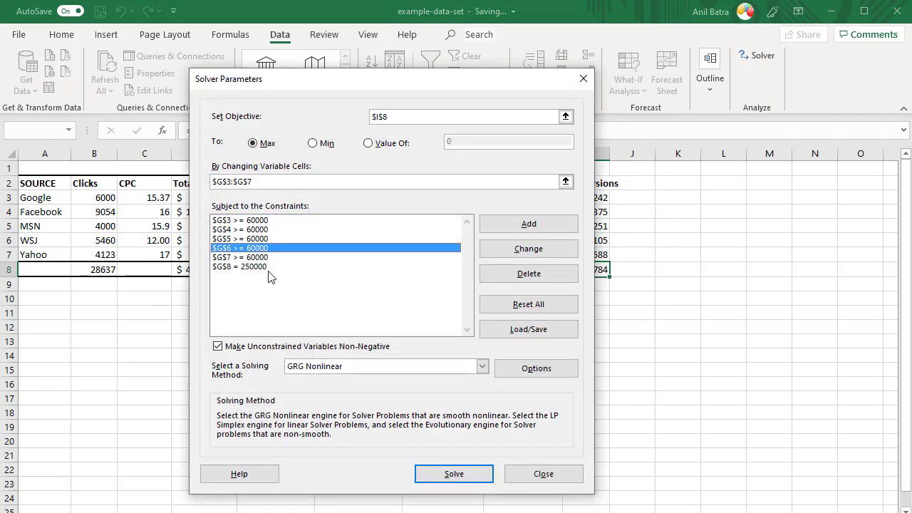
pyautogui.click(265, 221)
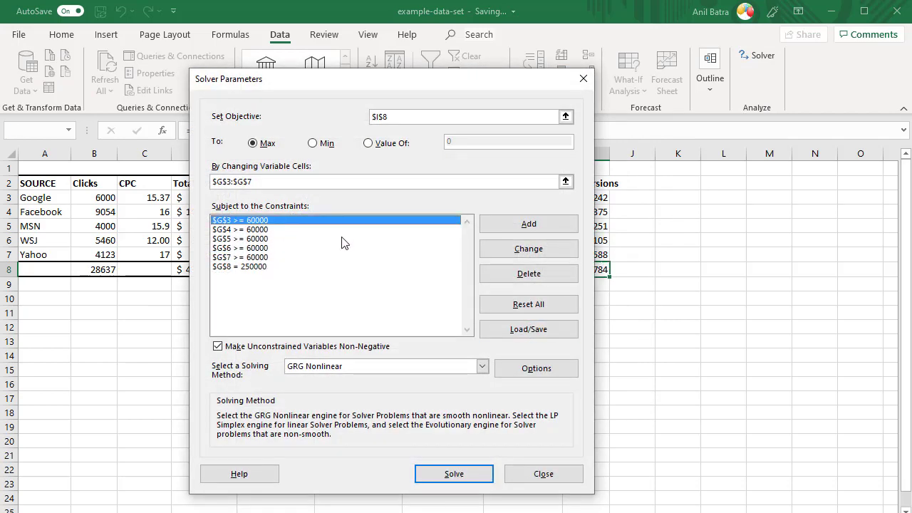
pyautogui.click(528, 249)
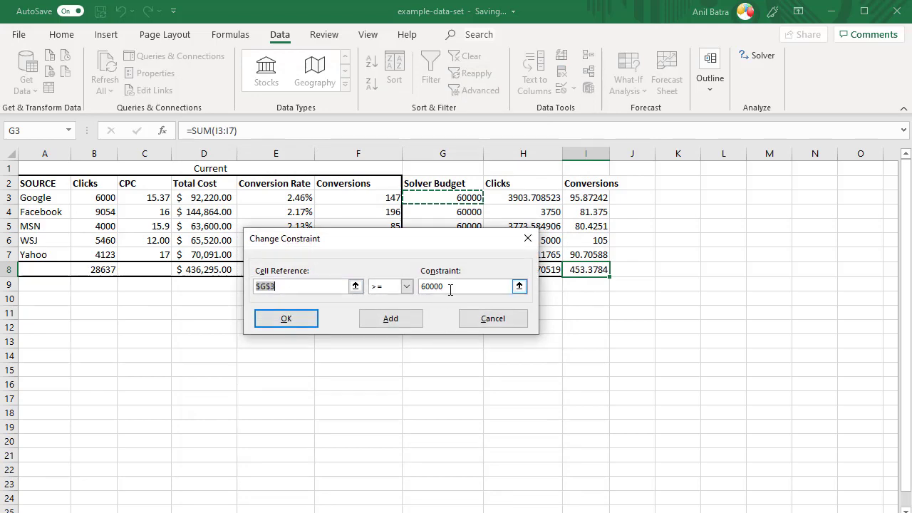
pyautogui.click(451, 288)
pyautogui.write('1000')
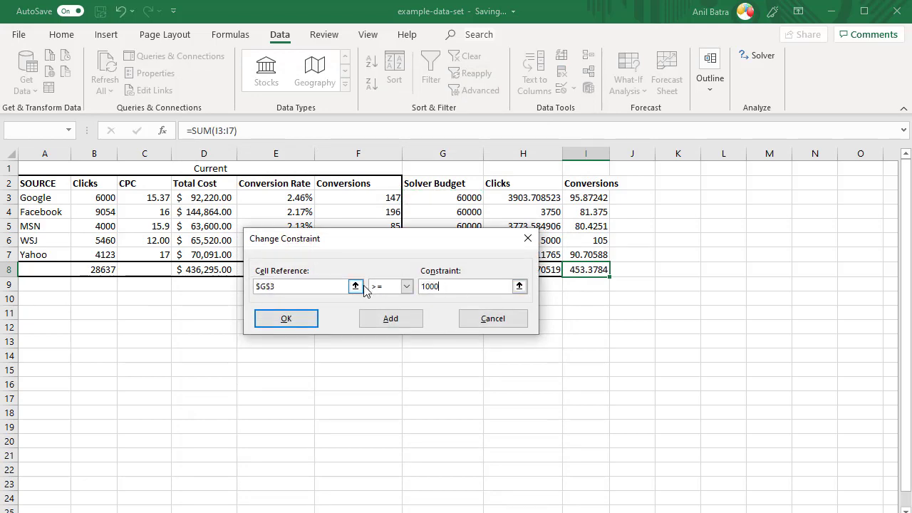
pyautogui.write('0')
pyautogui.click(300, 321)
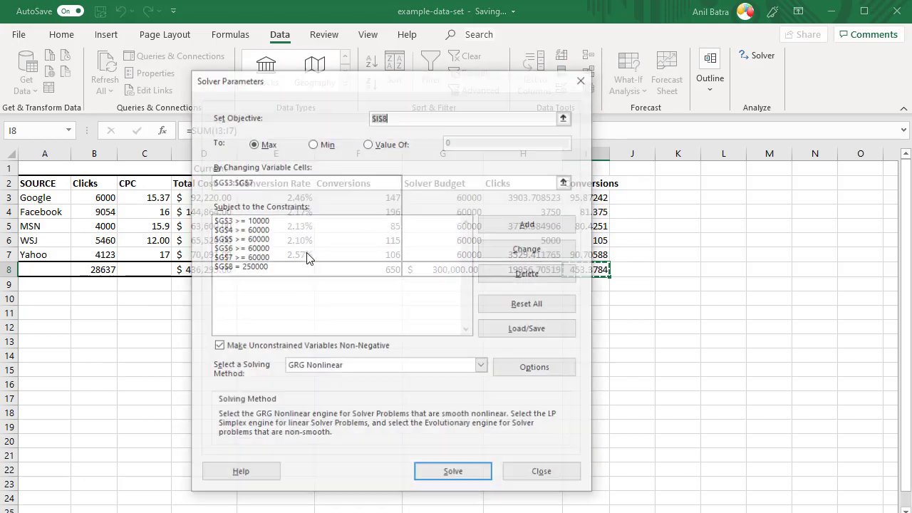
pyautogui.click(256, 229)
pyautogui.click(529, 249)
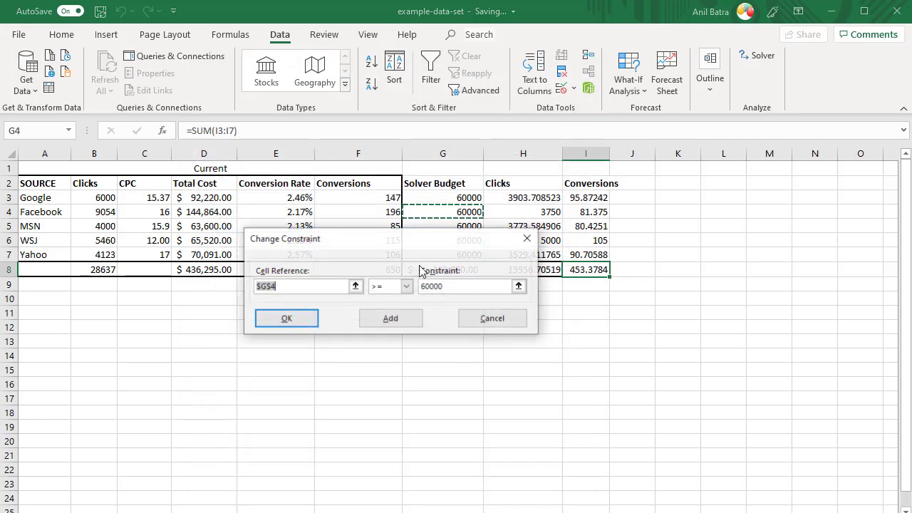
pyautogui.doubleClick(453, 286)
pyautogui.write('100')
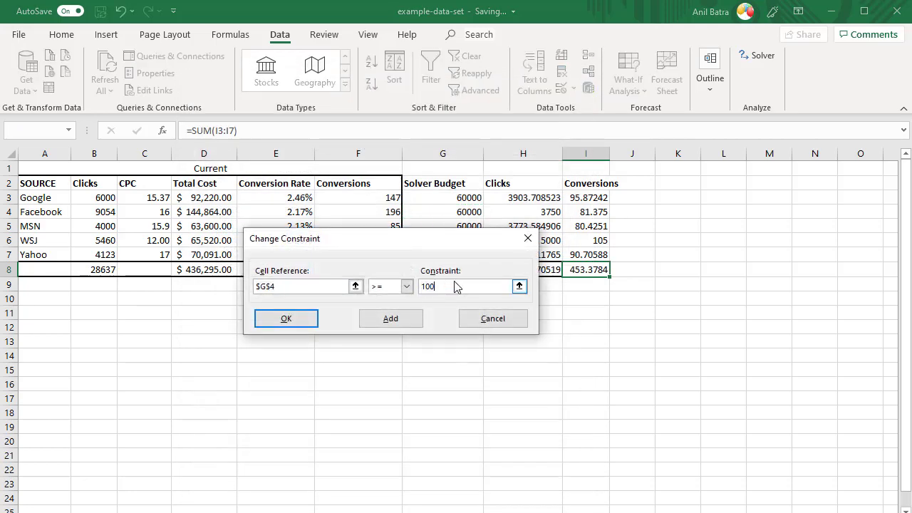
pyautogui.click(286, 319)
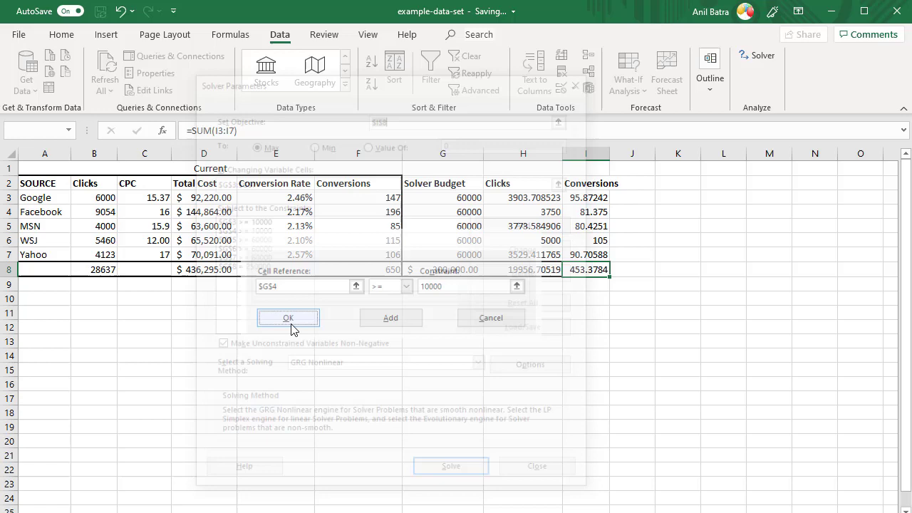
# - Lower the MSN, WSJ and Yahoo minimums from 60000 to 10000 too
pyautogui.doubleClick(232, 239)
pyautogui.doubleClick(450, 286)
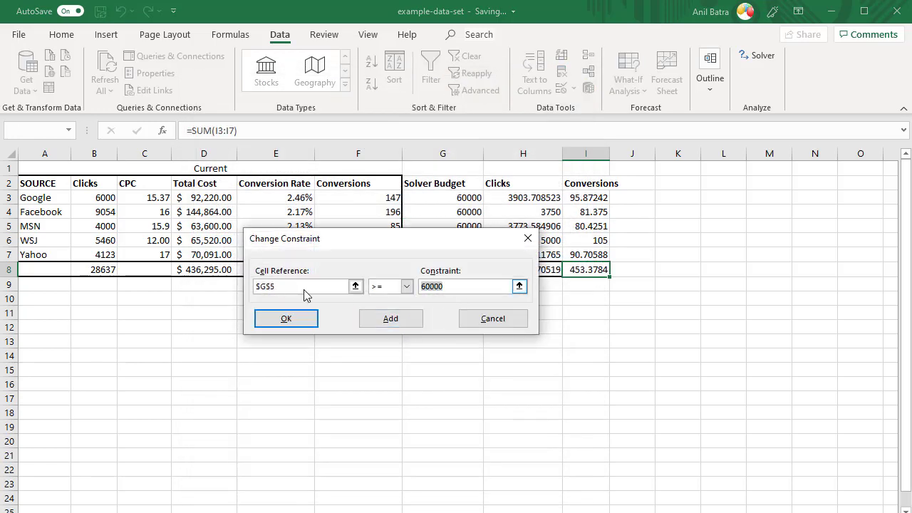
pyautogui.write('10000')
pyautogui.click(298, 322)
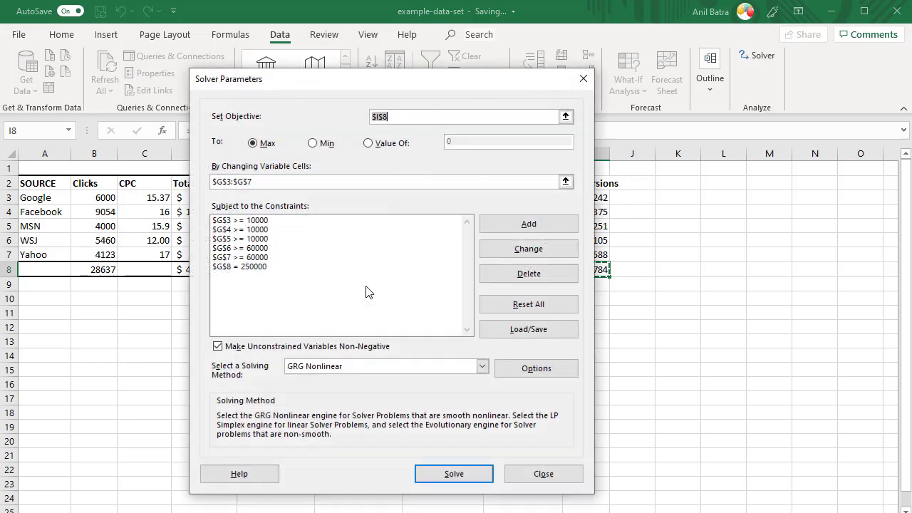
pyautogui.click(261, 249)
pyautogui.click(529, 249)
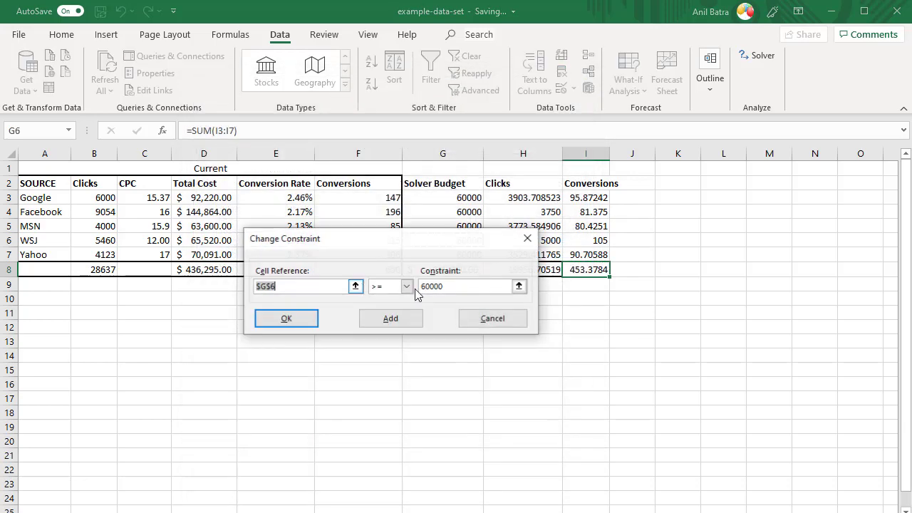
pyautogui.doubleClick(476, 286)
pyautogui.write('10')
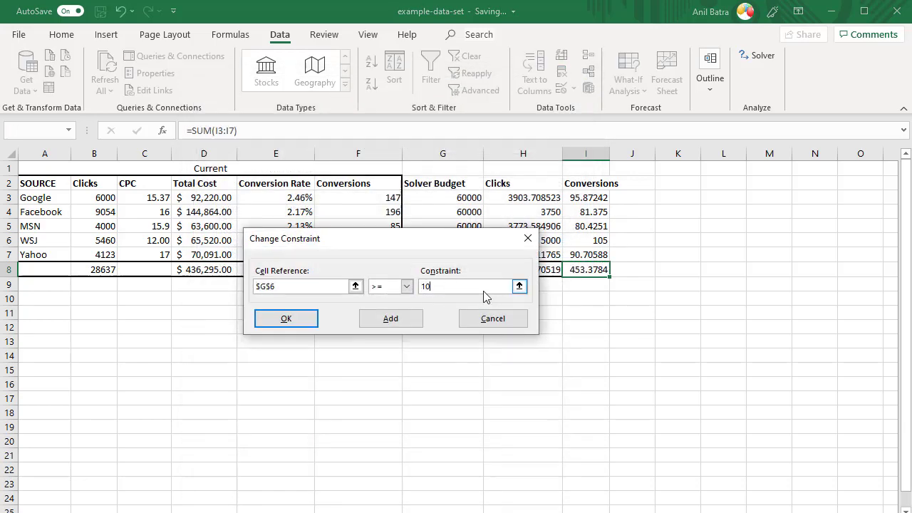
pyautogui.write('000')
pyautogui.click(306, 321)
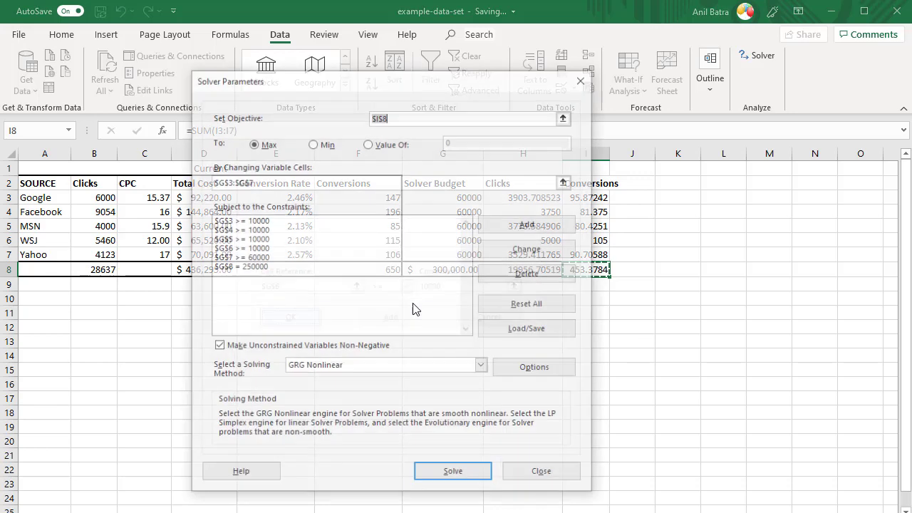
pyautogui.click(362, 258)
pyautogui.click(550, 251)
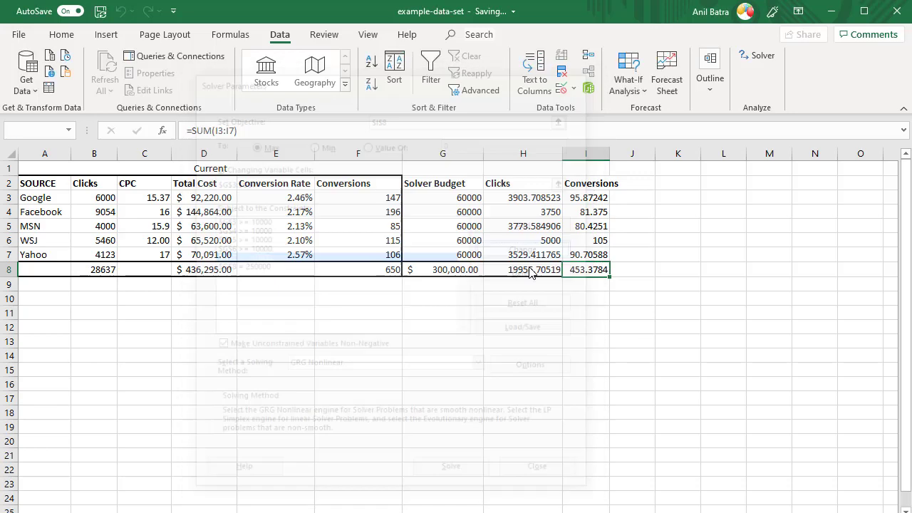
pyautogui.click(421, 288)
pyautogui.doubleClick(421, 288)
pyautogui.write('1')
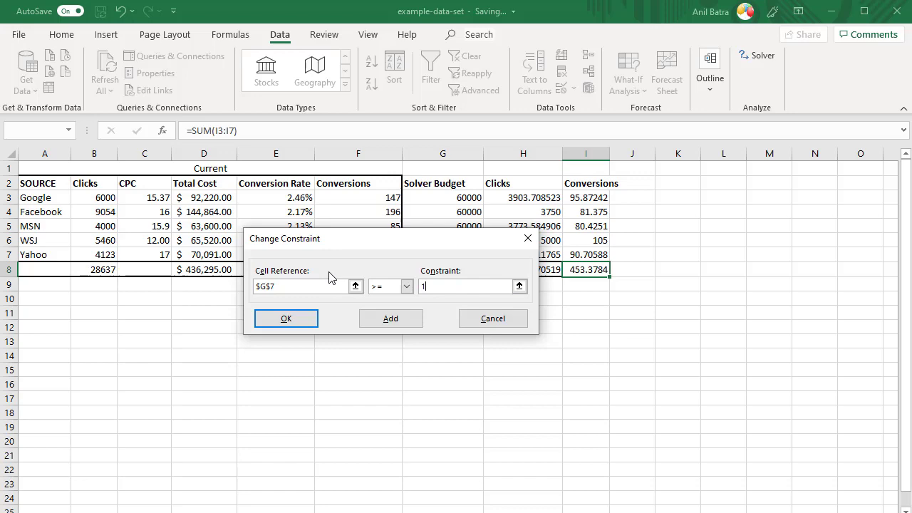
pyautogui.write('0000')
pyautogui.click(260, 319)
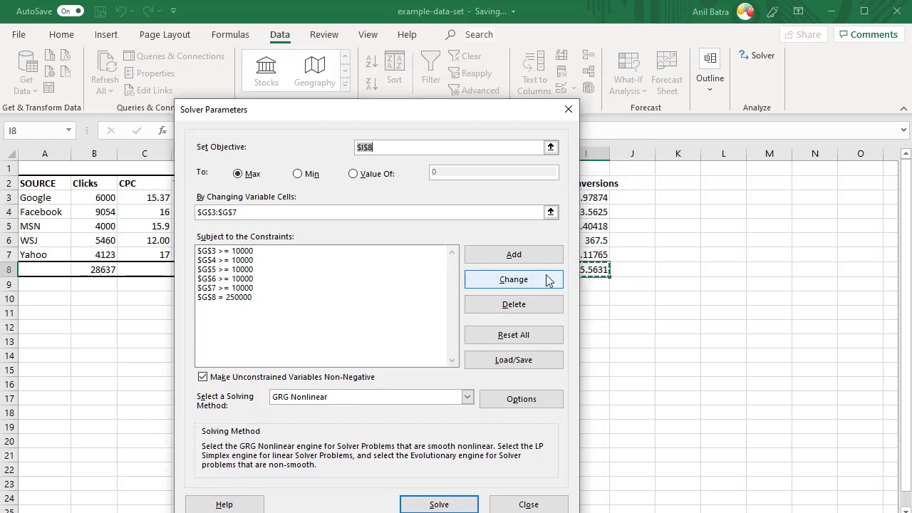
# - Add a $G$6 <= 15000 cap, re-solve, and keep Google 205000 with 395.8984 conversions
pyautogui.click(514, 254)
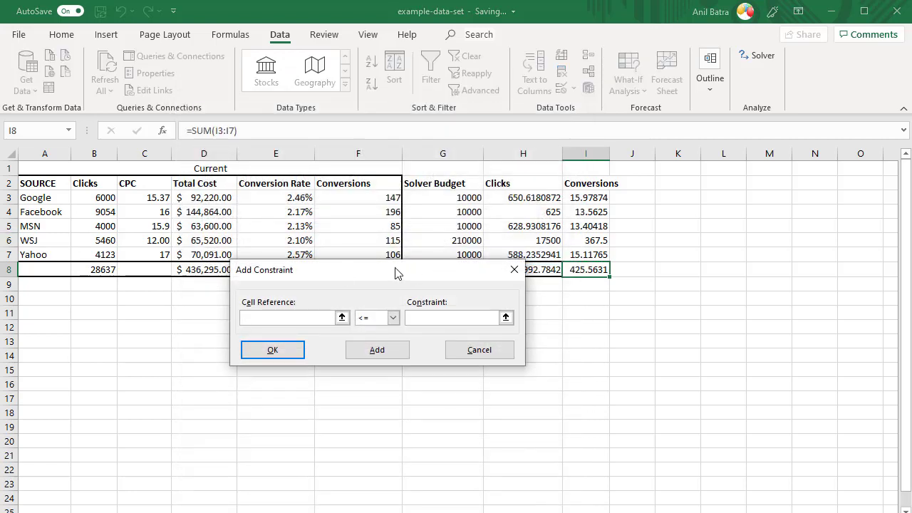
pyautogui.click(454, 241)
pyautogui.click(393, 321)
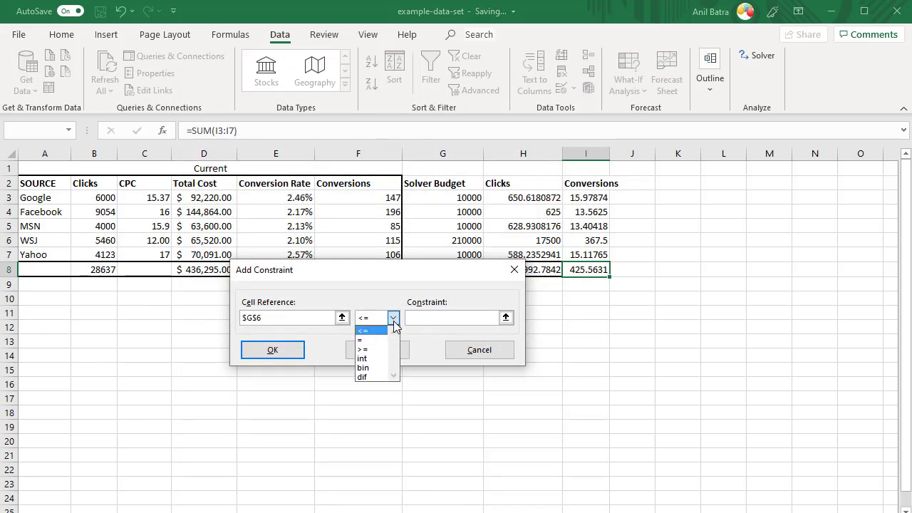
pyautogui.click(370, 328)
pyautogui.click(444, 317)
pyautogui.write('15000')
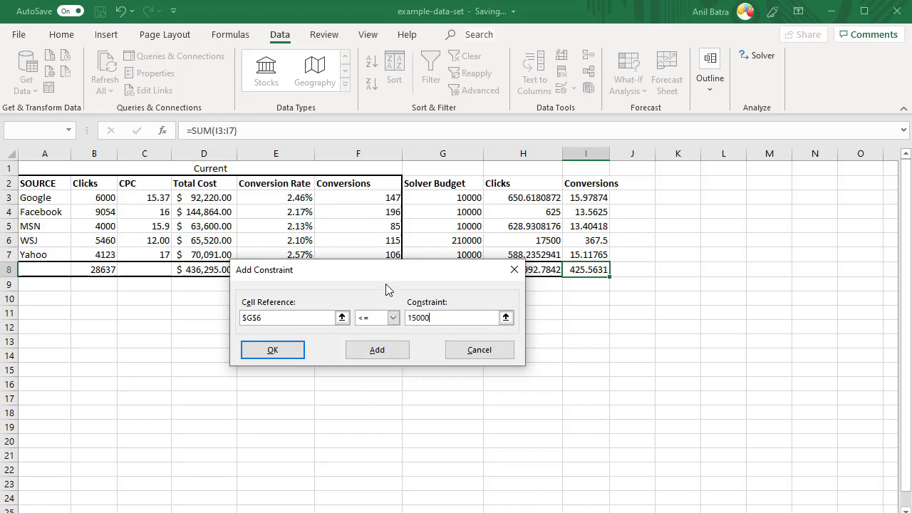
pyautogui.click(295, 351)
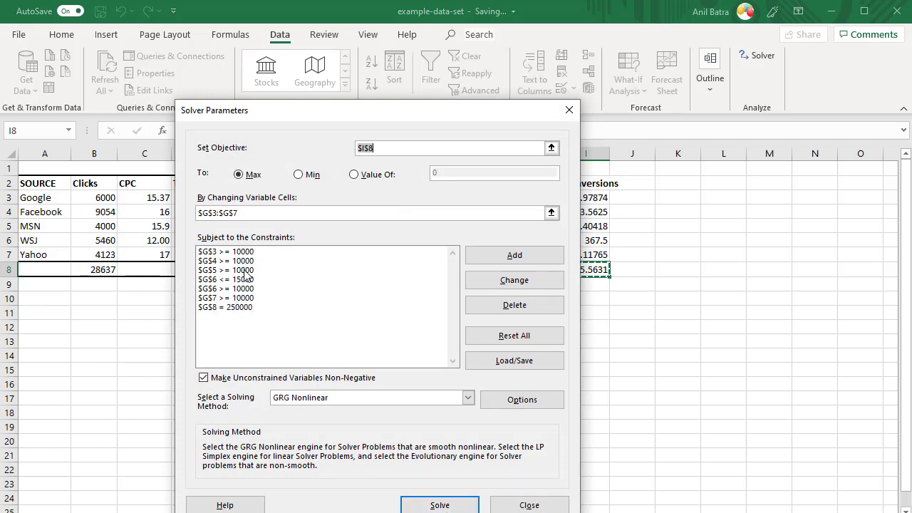
pyautogui.click(211, 280)
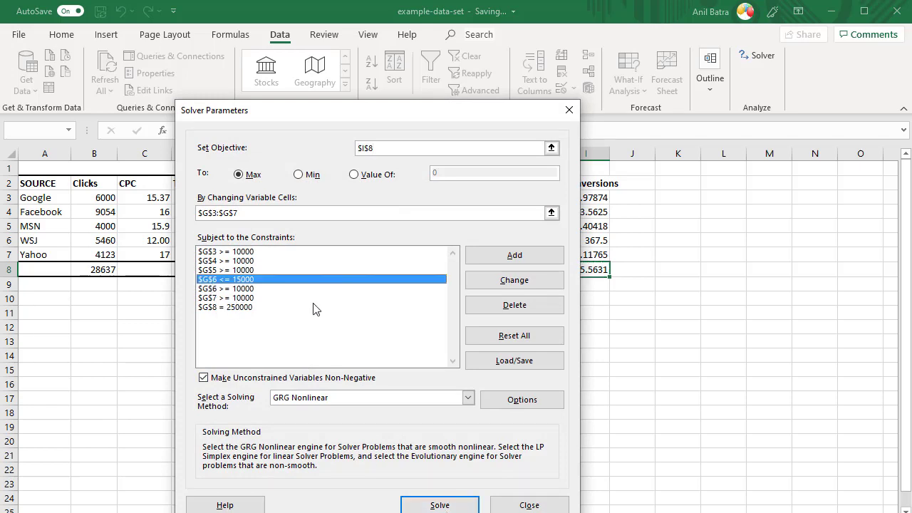
pyautogui.click(441, 506)
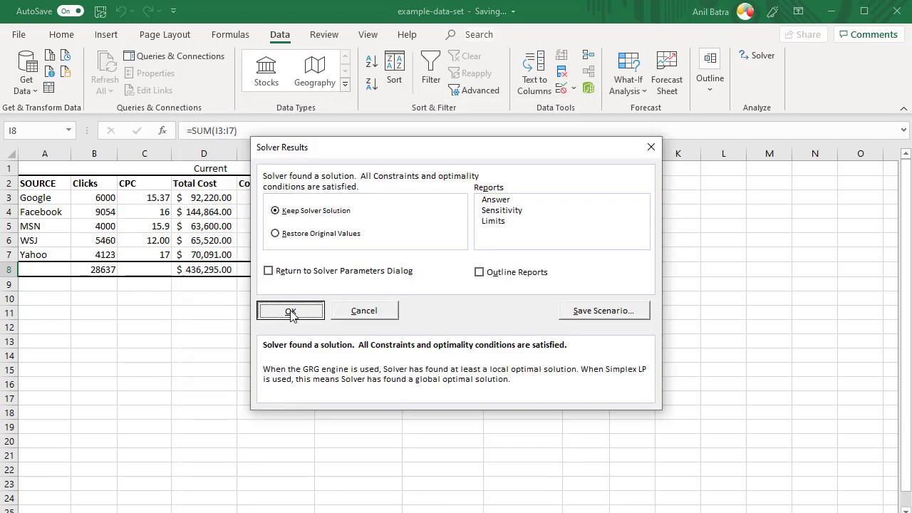
pyautogui.click(291, 312)
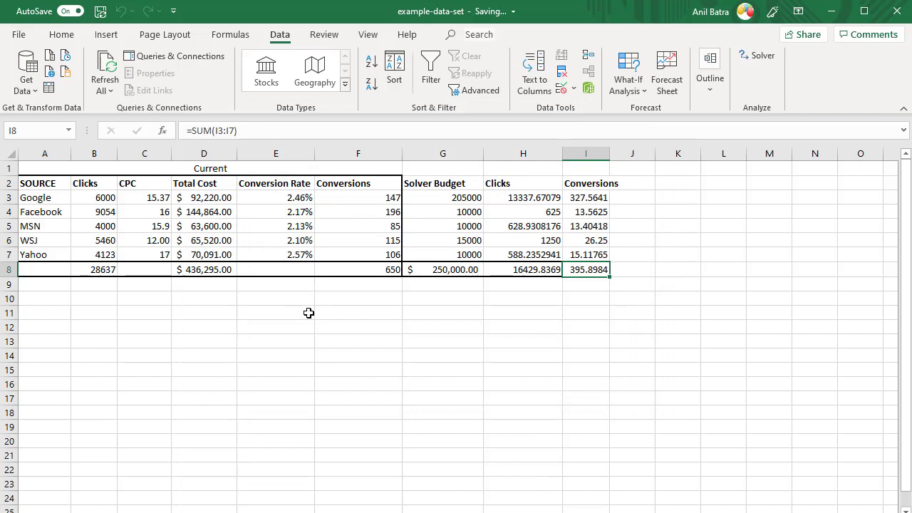
pyautogui.click(460, 243)
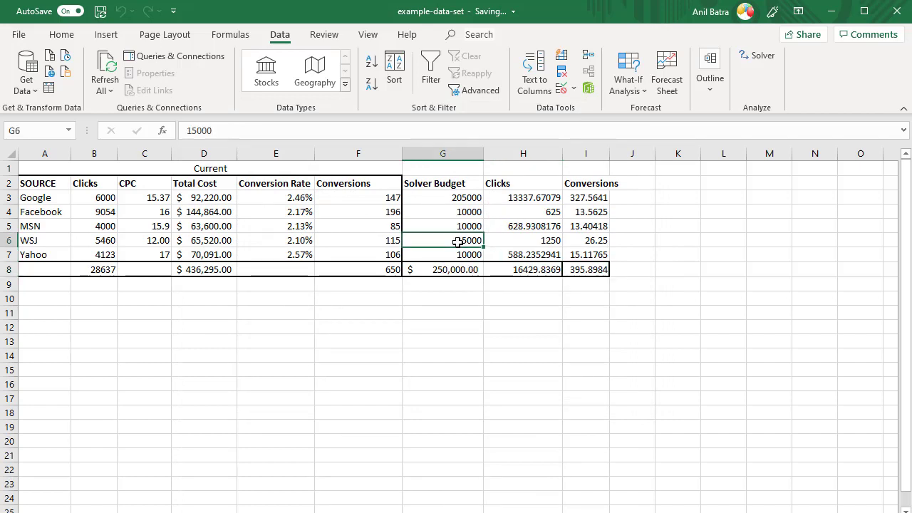
pyautogui.click(457, 200)
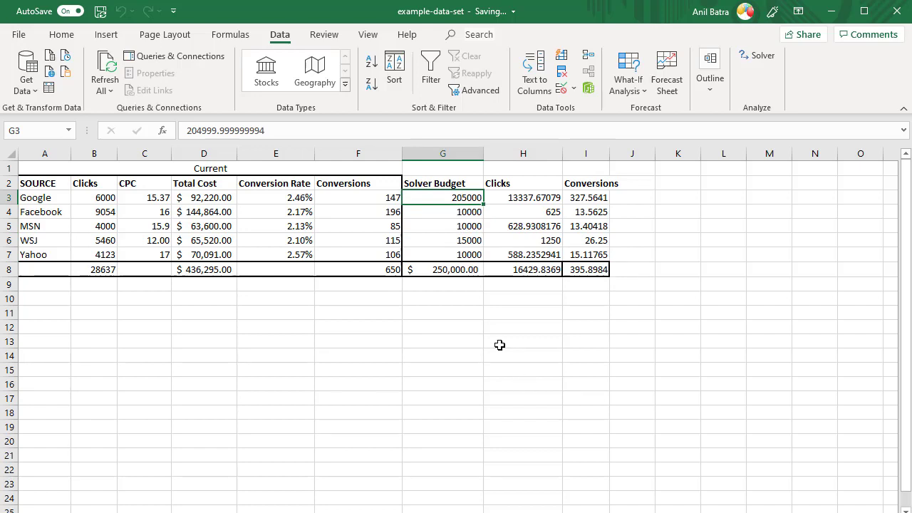
pyautogui.click(456, 271)
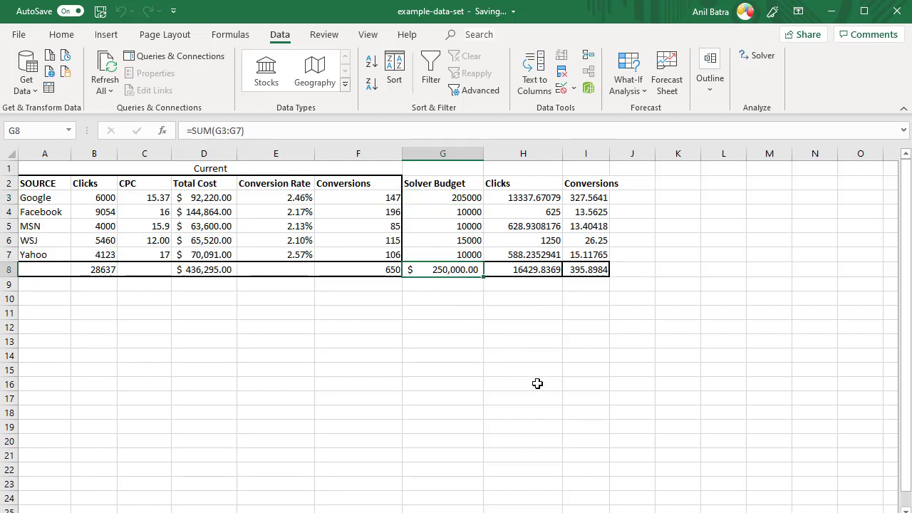
pyautogui.click(589, 271)
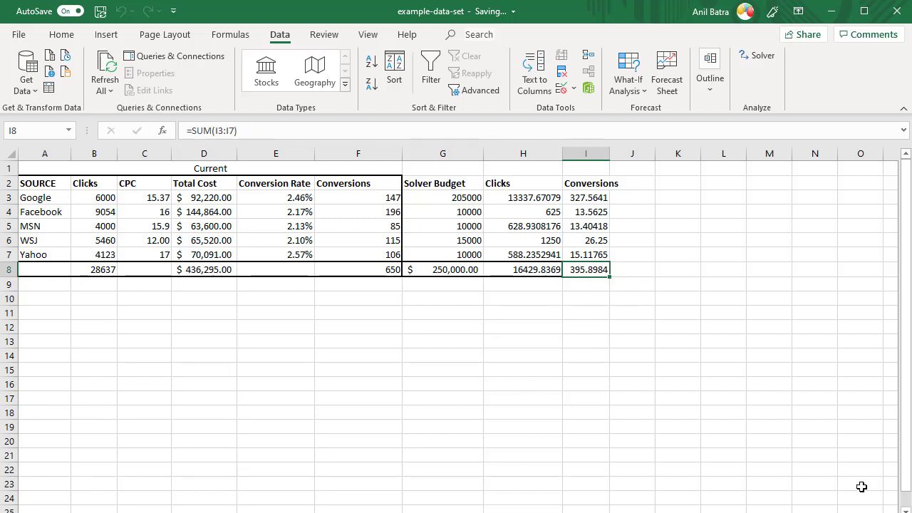